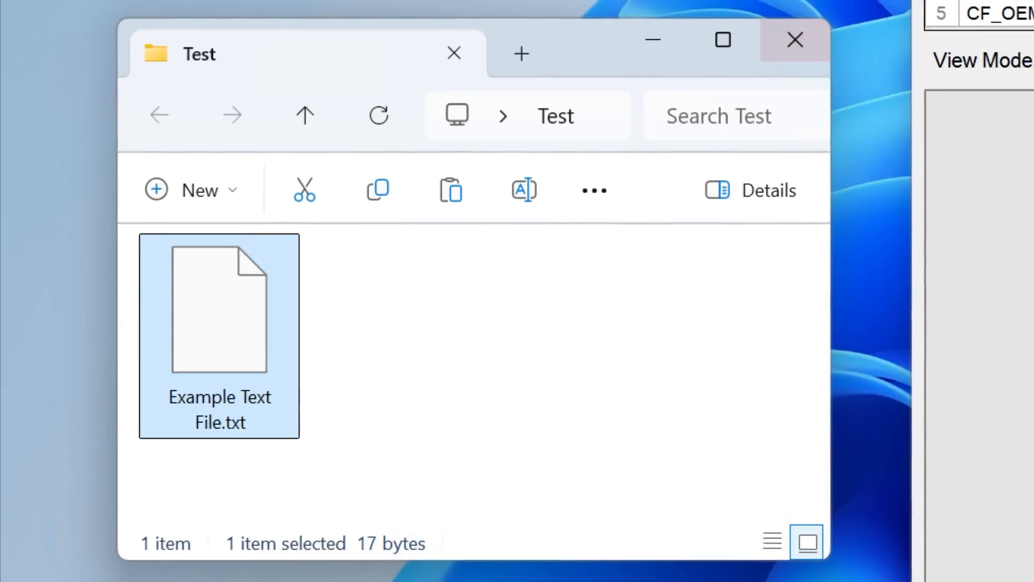
Step: Copy Example Text File.txt to the clipboard from its context menu
{"action": "left_click", "coordinate": [51, 99]}
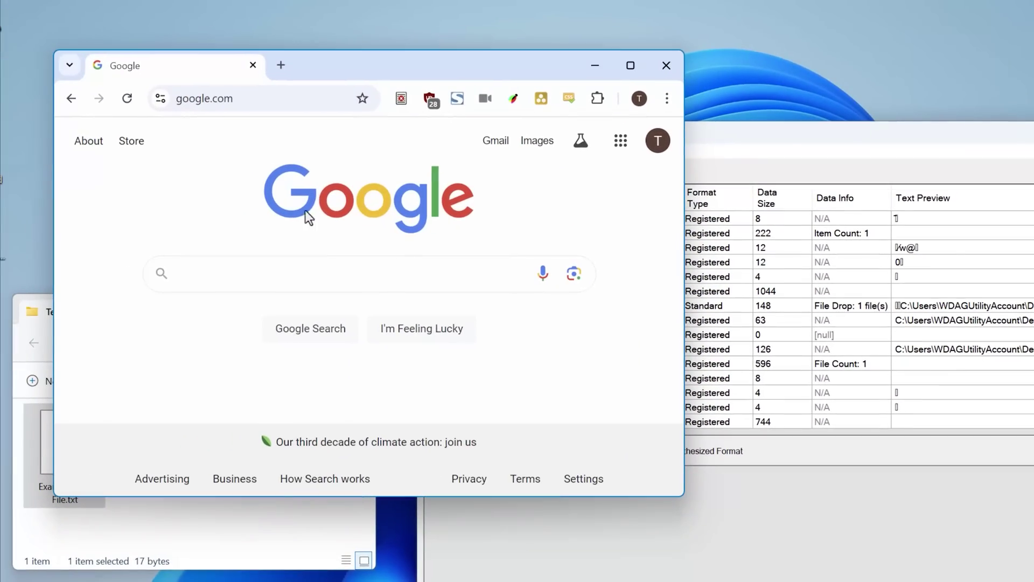
Step: Copy the Google logo image from Chrome and reload the clipboard format list
{"action": "right_click", "coordinate": [323, 196]}
{"action": "left_click", "coordinate": [348, 260]}
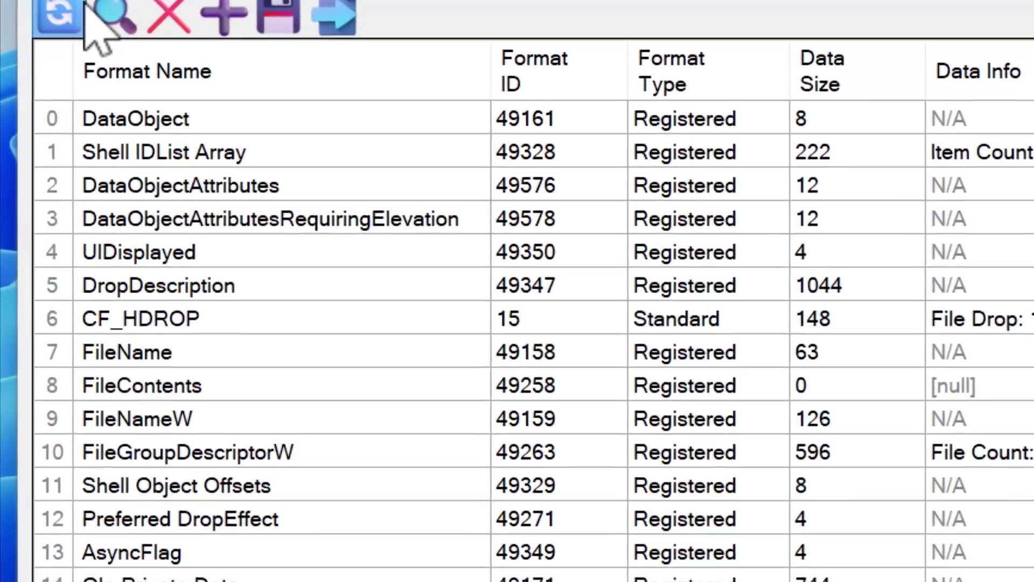
{"action": "left_click", "coordinate": [84, 5]}
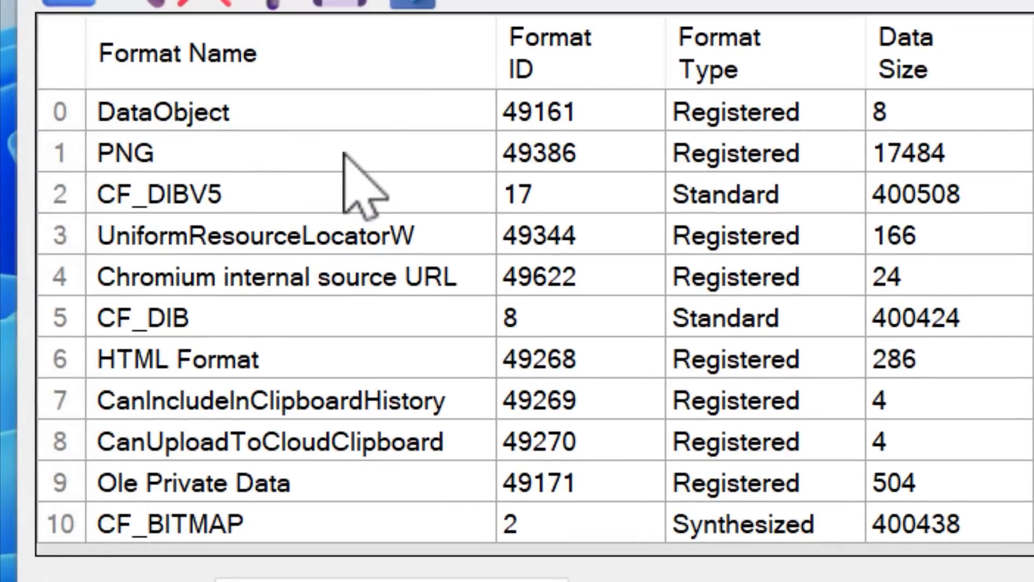
Step: Inspect the PNG, CF_DIBV5, CF_DIB and CF_BITMAP formats, including CF_DIB's struct details
{"action": "left_click", "coordinate": [348, 158]}
{"action": "left_click", "coordinate": [368, 194]}
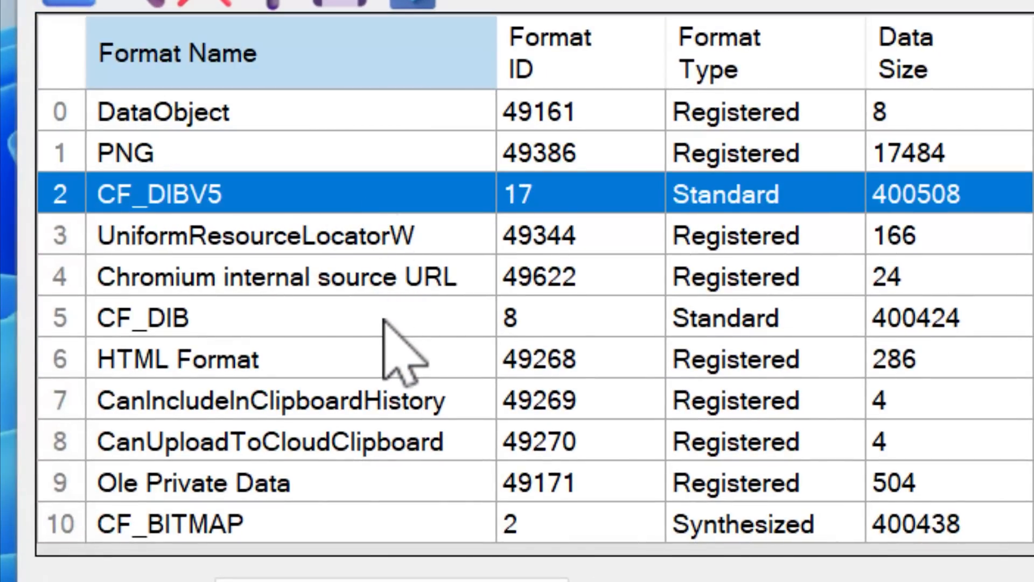
{"action": "left_click", "coordinate": [384, 323]}
{"action": "left_click", "coordinate": [374, 526]}
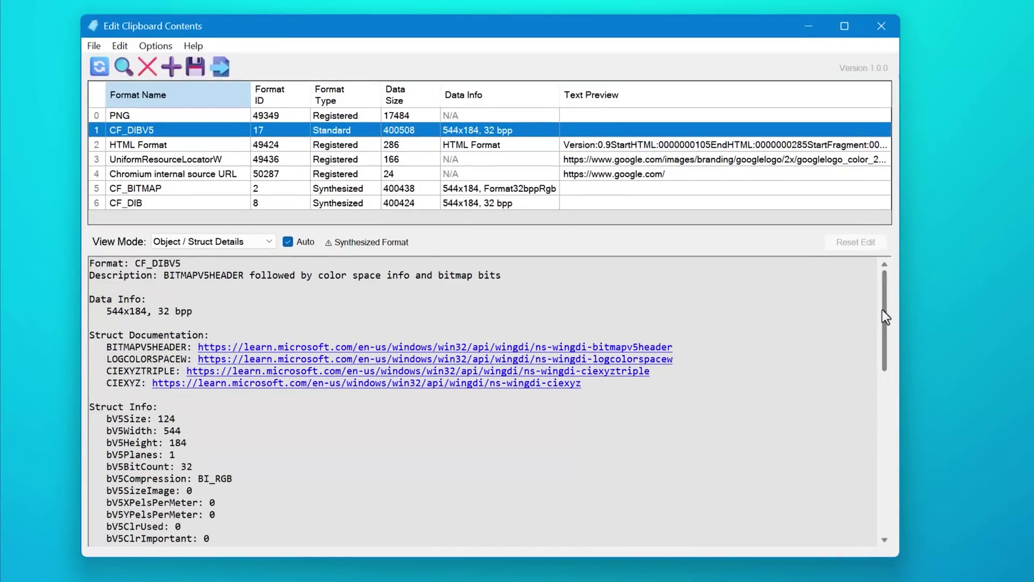
{"action": "mouse_move", "coordinate": [883, 310]}
{"action": "left_mouse_down"}
{"action": "mouse_move", "coordinate": [878, 473]}
{"action": "mouse_move", "coordinate": [876, 378]}
{"action": "mouse_move", "coordinate": [895, 277]}
{"action": "left_mouse_up"}
{"action": "left_click", "coordinate": [179, 192]}
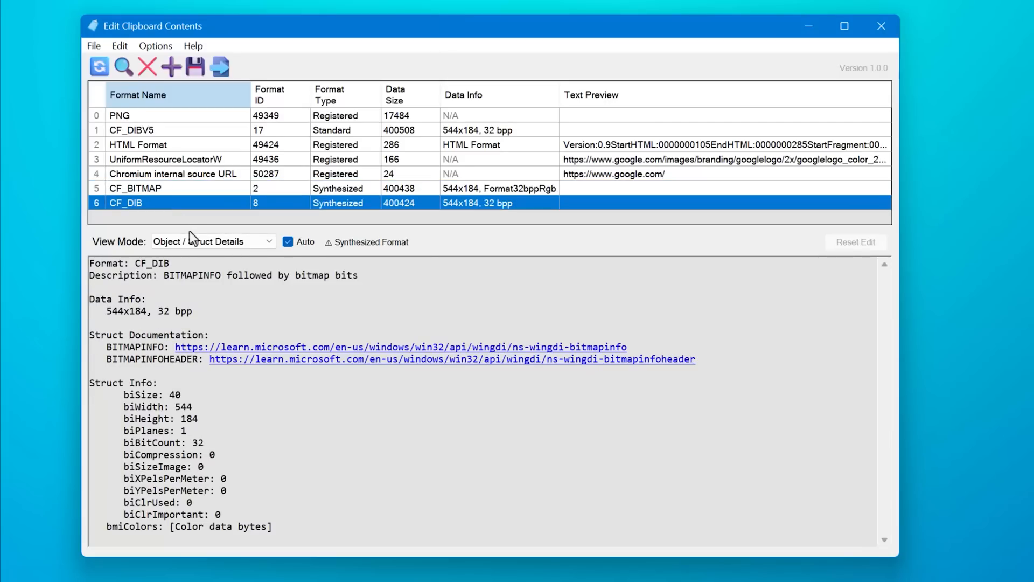
Step: View the PNG format as editable hex and select byte ranges to insert text into
{"action": "left_click", "coordinate": [193, 119]}
{"action": "left_click", "coordinate": [202, 242]}
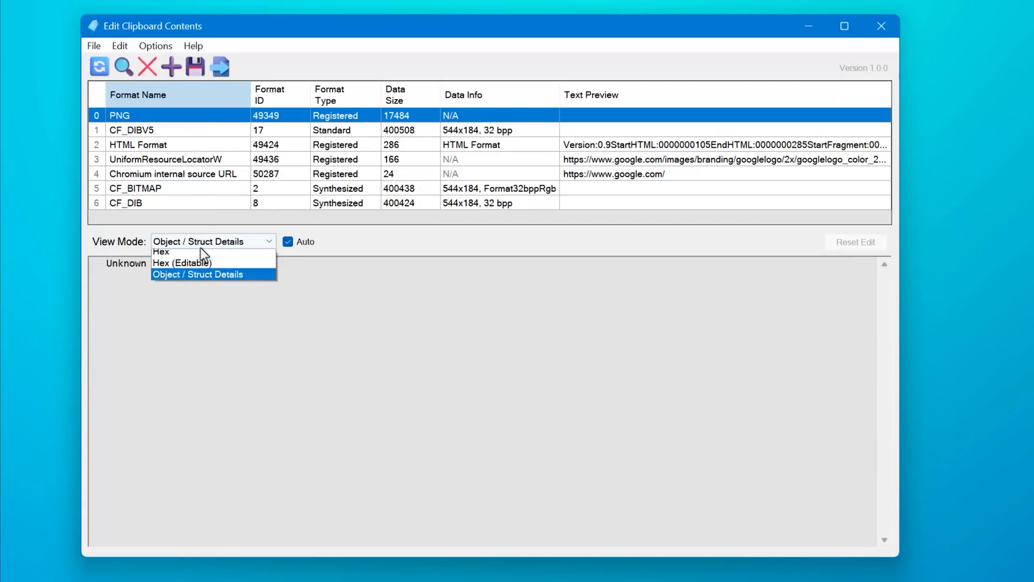
{"action": "left_click", "coordinate": [199, 262]}
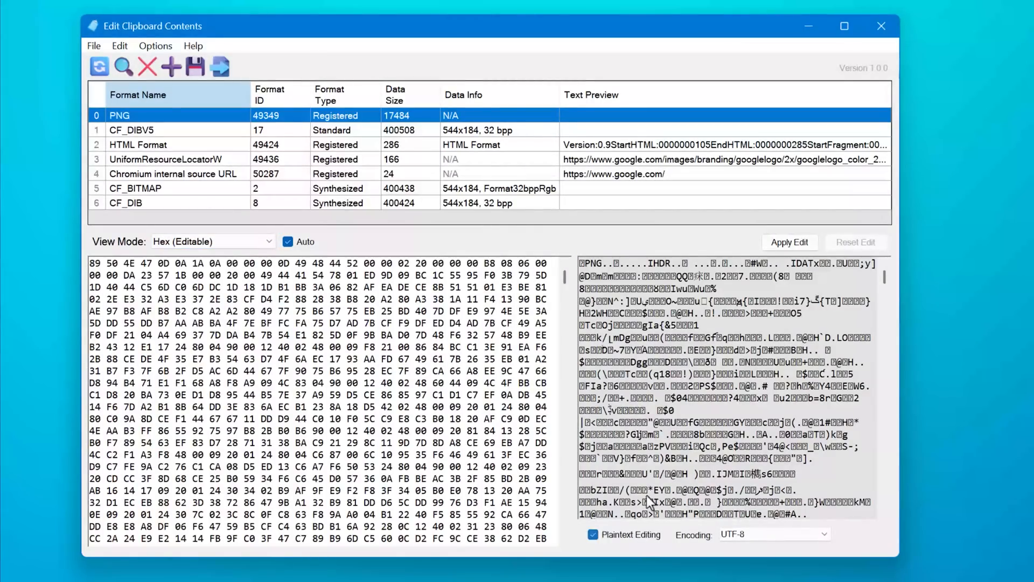
{"action": "left_click_drag", "start_coordinate": [194, 371], "coordinate": [463, 478]}
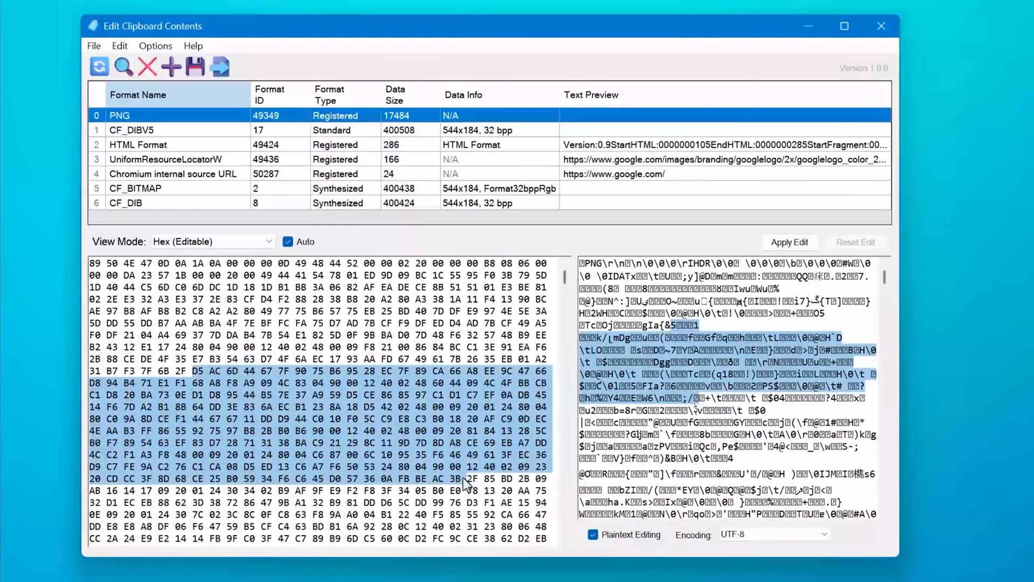
{"action": "left_click_drag", "start_coordinate": [282, 287], "coordinate": [379, 336]}
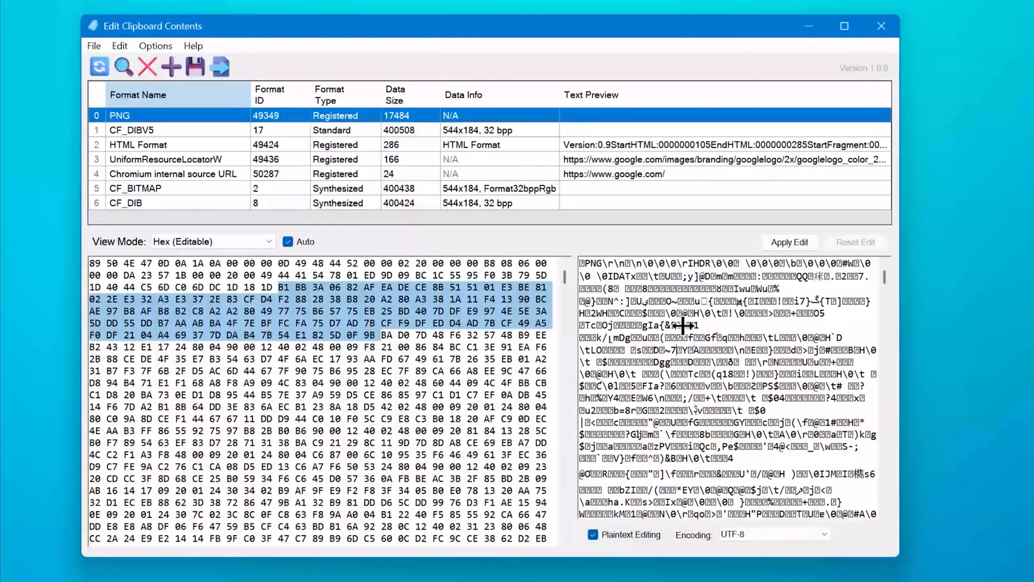
{"action": "left_click", "coordinate": [683, 325]}
{"action": "type", "text": "safdsafsafsfsfsdfsdf/⌊mDg□□u□□(□□□□f□□Gf□q□"}
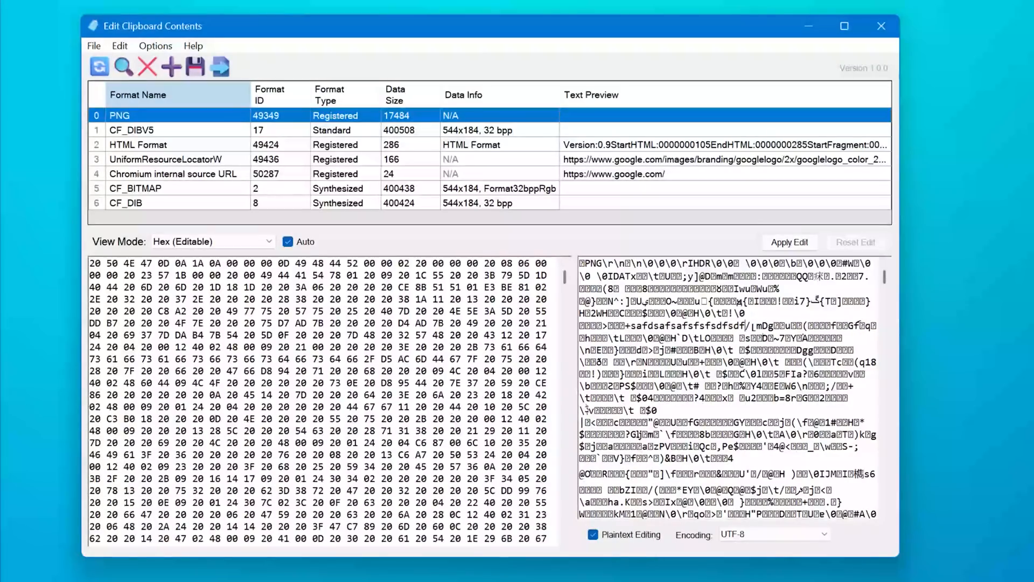
{"action": "type", "text": "sdfsdfs"}
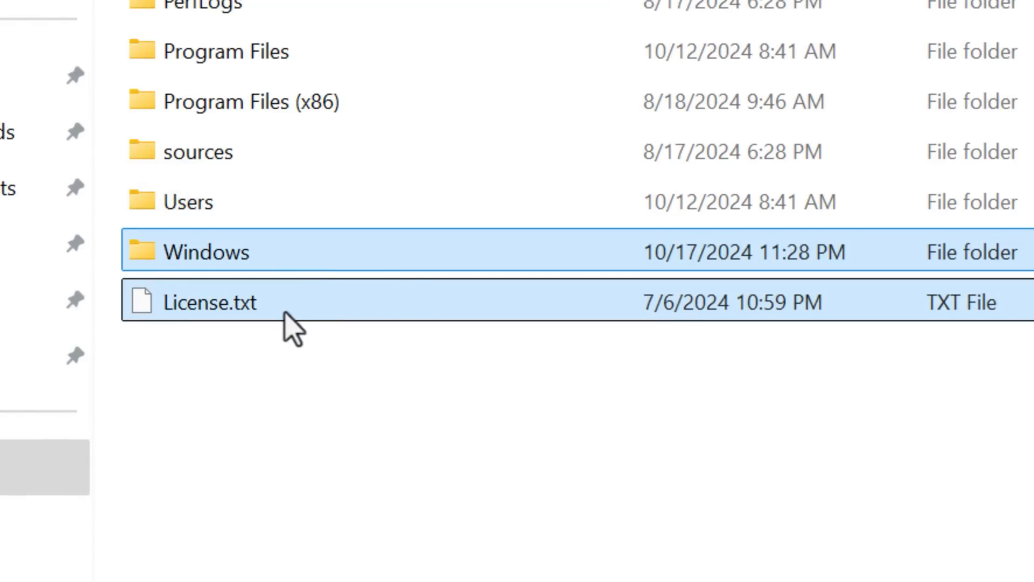
Step: Deselect the Windows folder so only License.txt is selected
{"action": "left_click", "coordinate": [303, 404]}
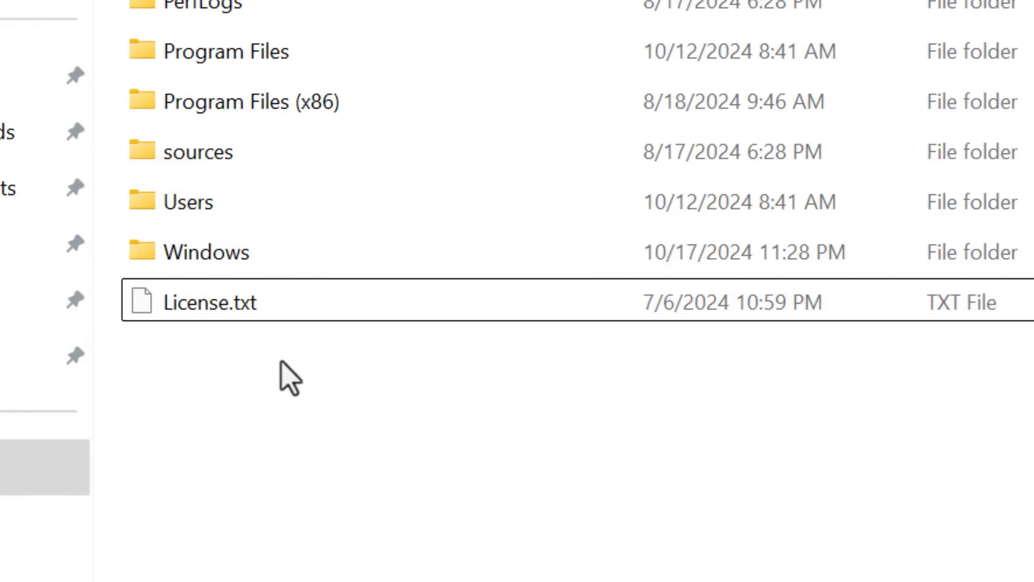
{"action": "left_click", "coordinate": [295, 321]}
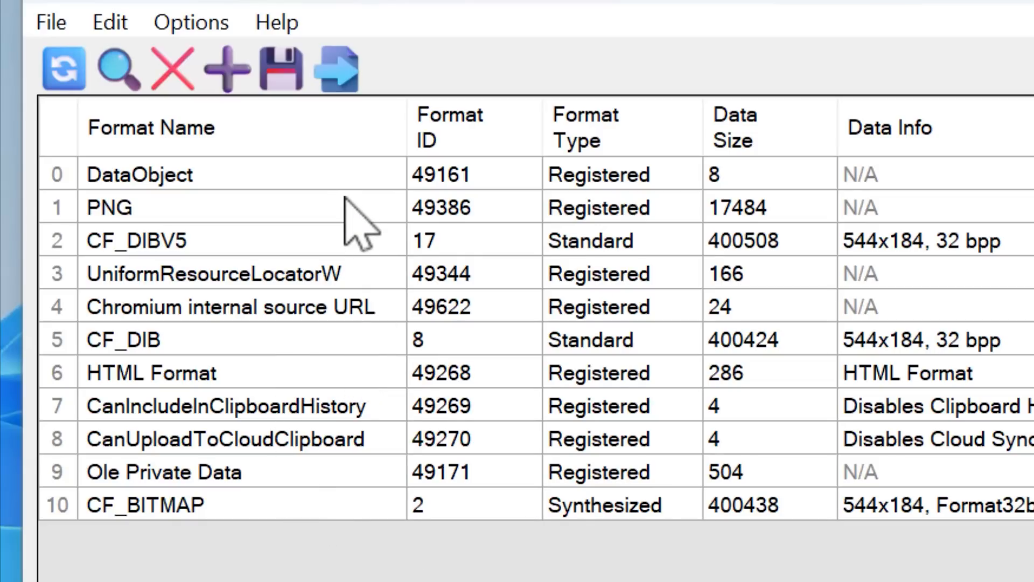
{"action": "left_click_drag", "start_coordinate": [306, 222], "coordinate": [313, 411]}
{"action": "left_click", "coordinate": [312, 219]}
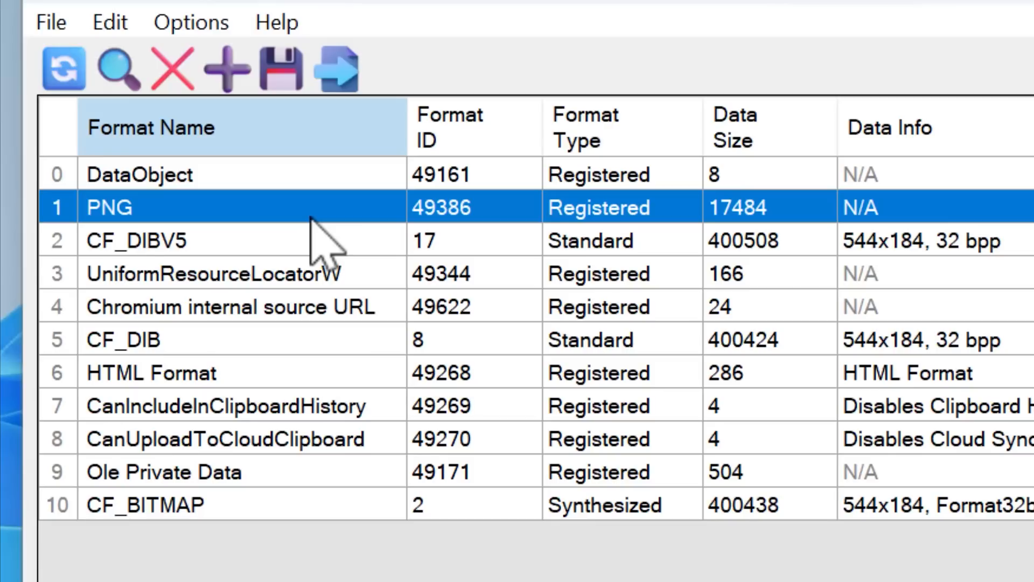
{"action": "left_click", "coordinate": [452, 240]}
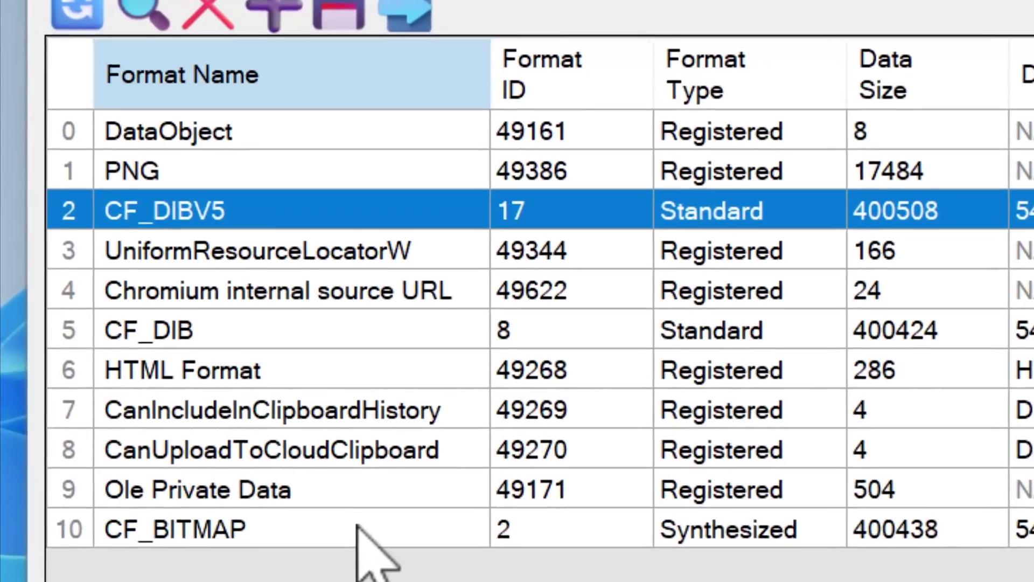
{"action": "left_click", "coordinate": [304, 501]}
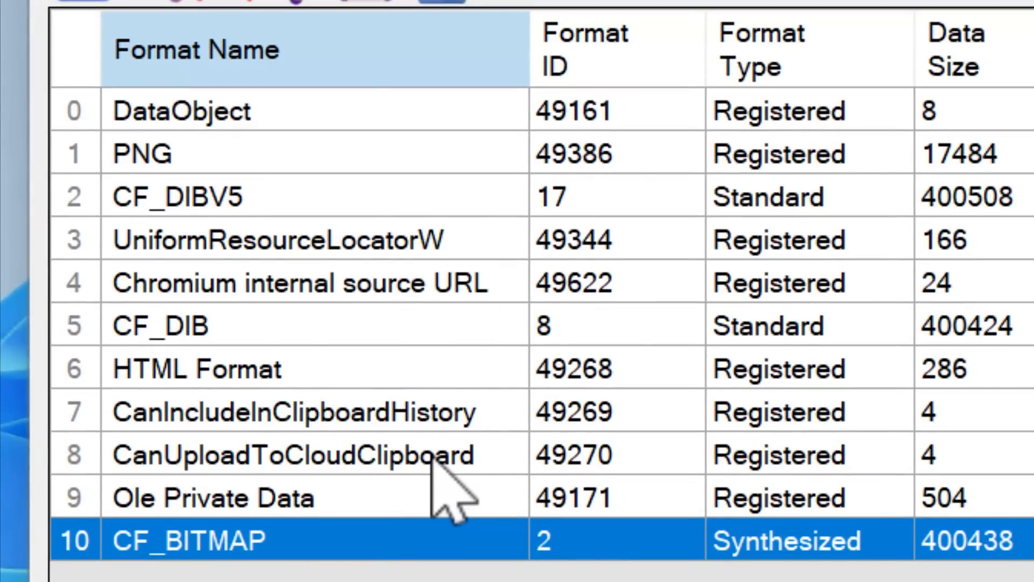
{"action": "left_click", "coordinate": [483, 327]}
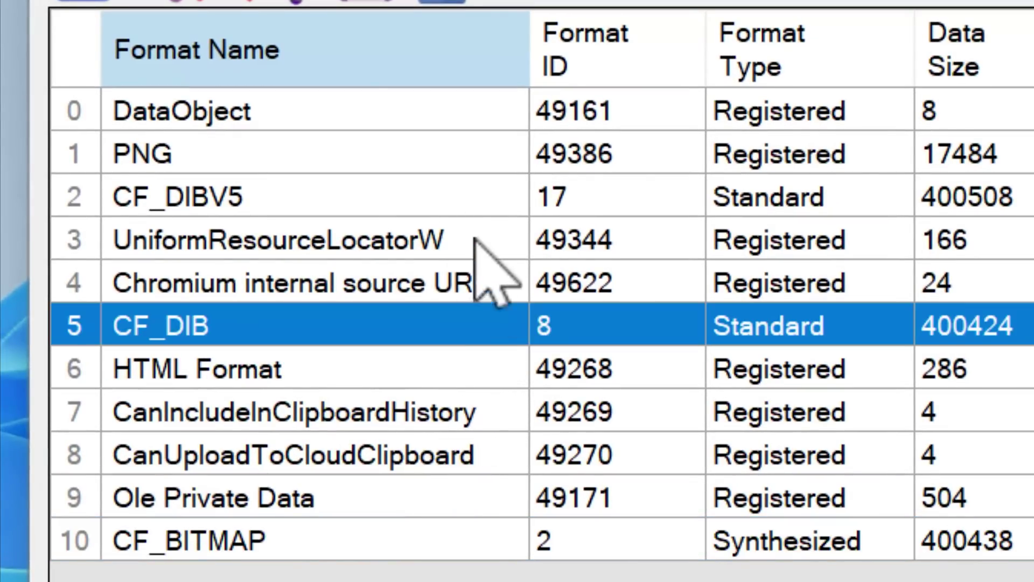
{"action": "left_click", "coordinate": [476, 202]}
{"action": "left_click", "coordinate": [477, 543]}
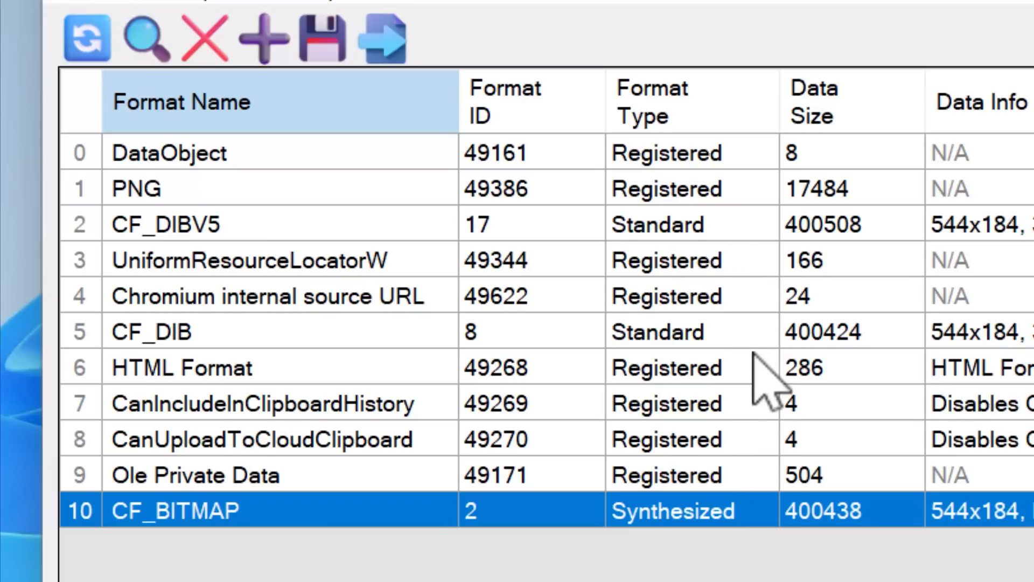
{"action": "left_click", "coordinate": [744, 260]}
{"action": "left_click", "coordinate": [739, 296]}
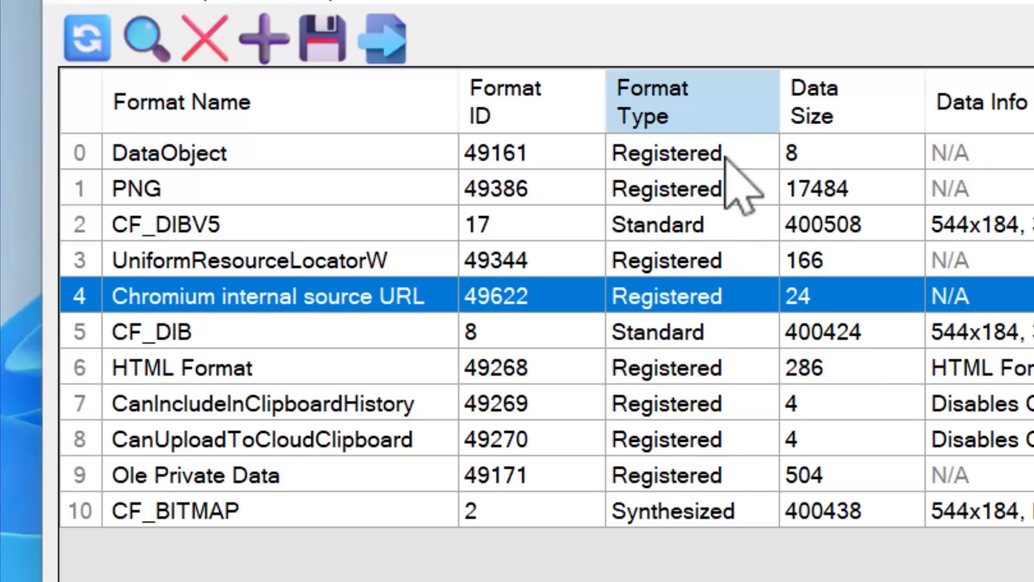
{"action": "left_click", "coordinate": [737, 190]}
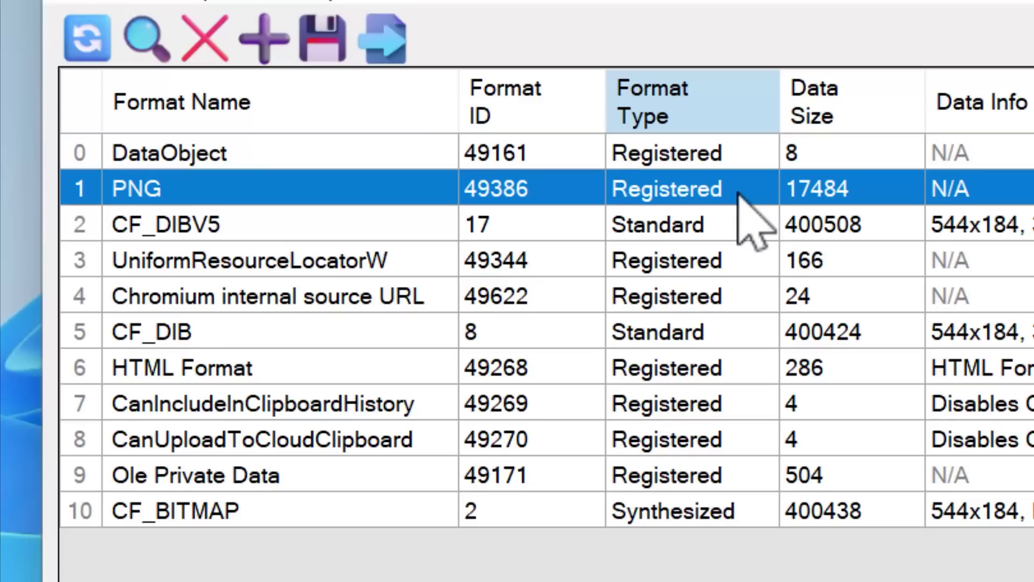
{"action": "left_click", "coordinate": [716, 479]}
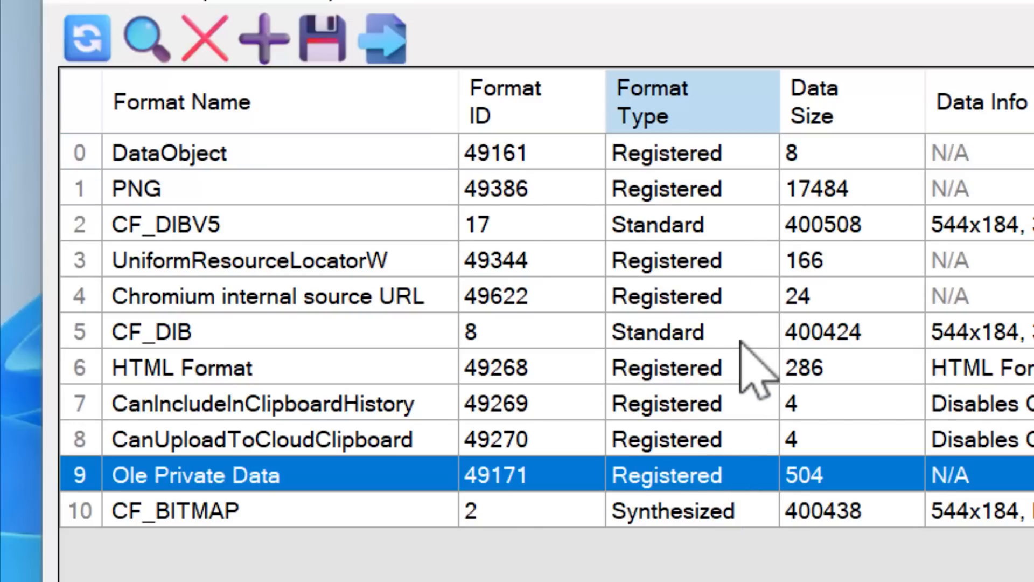
{"action": "left_click", "coordinate": [750, 153]}
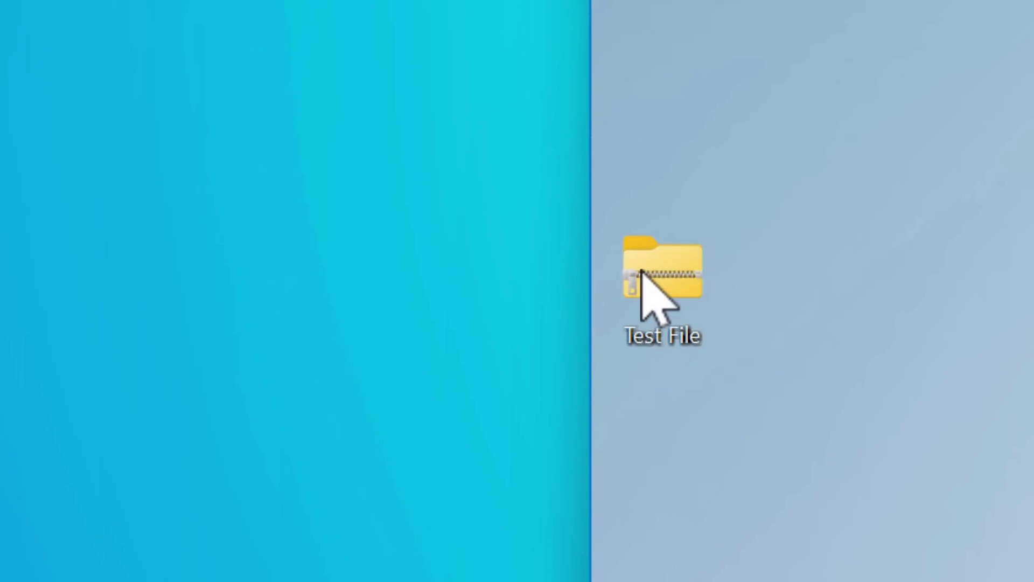
Step: Copy Test File.zip, paste it onto the desktop and deselect the new icon
{"action": "right_click", "coordinate": [641, 273]}
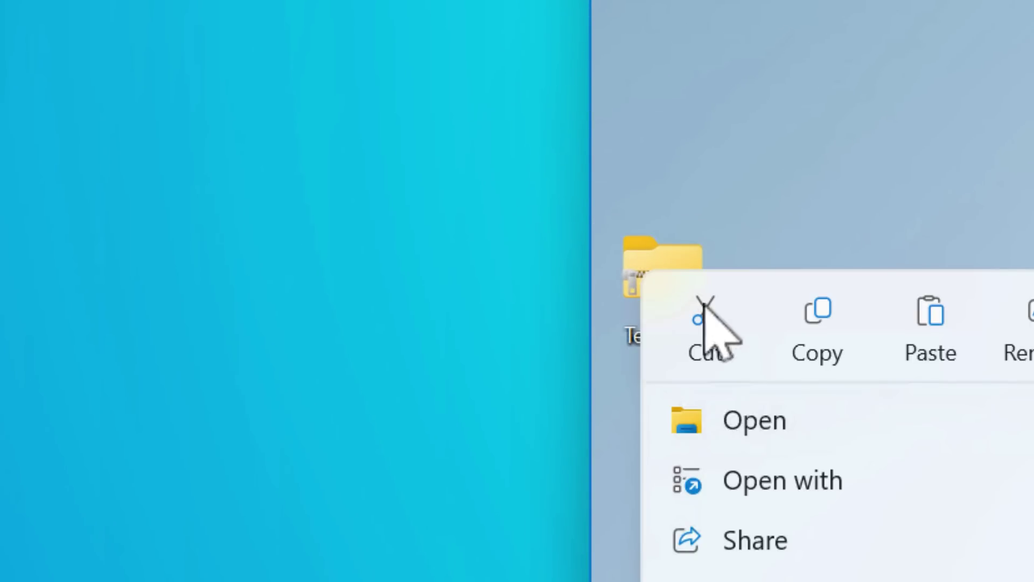
{"action": "left_click", "coordinate": [816, 327]}
{"action": "right_click", "coordinate": [244, 299]}
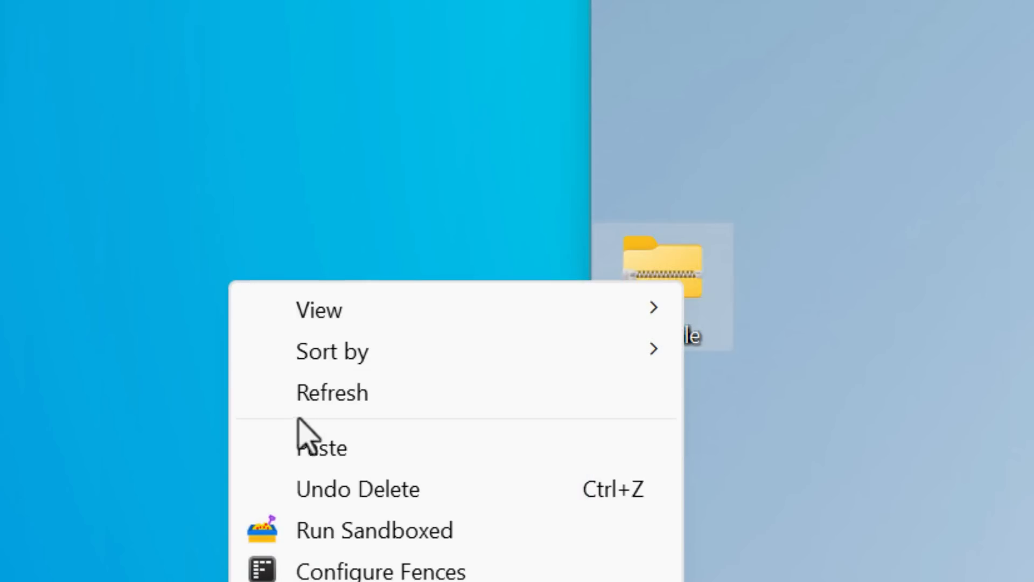
{"action": "left_click", "coordinate": [370, 454]}
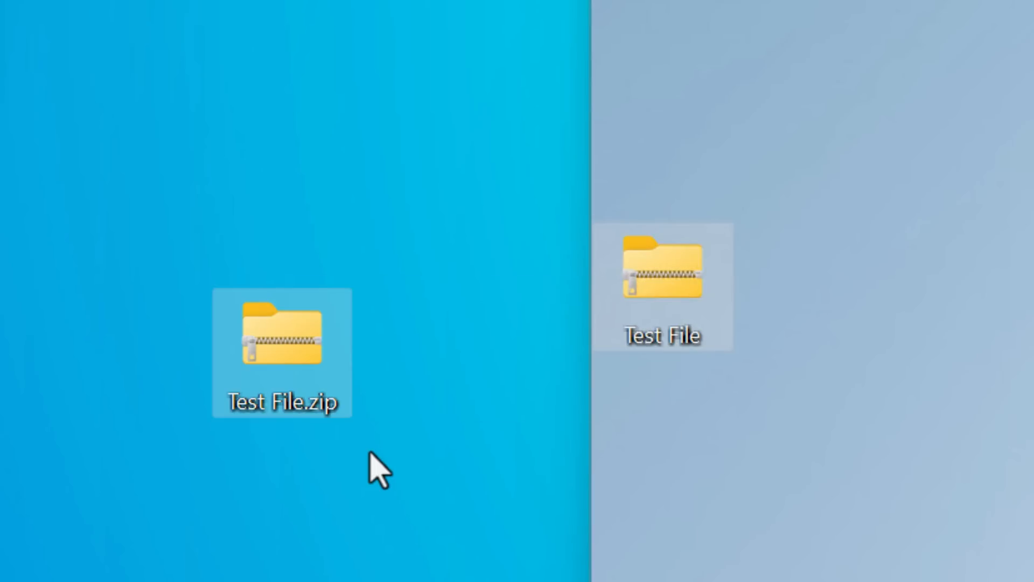
{"action": "left_click", "coordinate": [369, 454]}
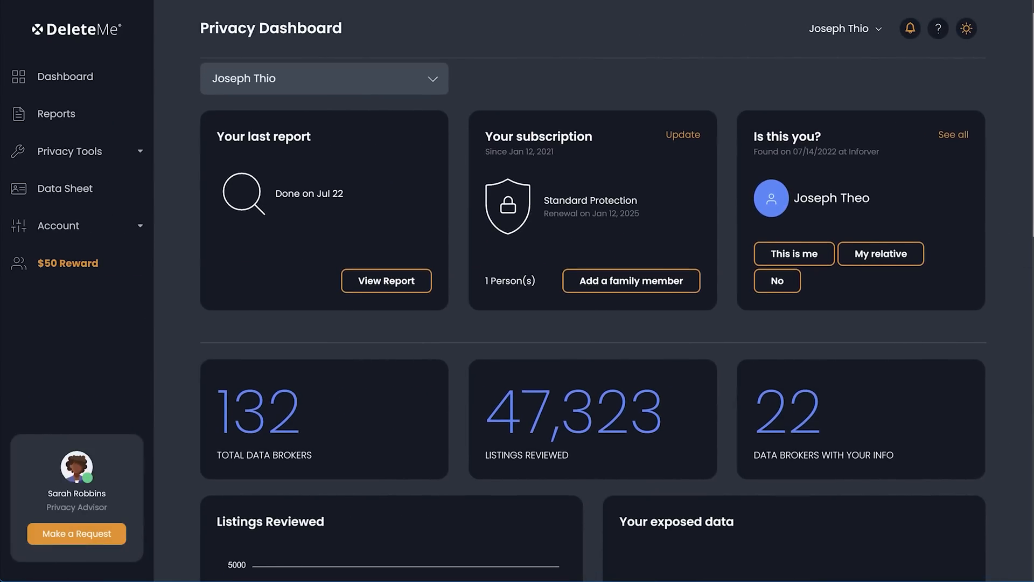
{"action": "scroll", "coordinate": [1028, 242], "scroll_direction": "down", "scroll_amount": 3}
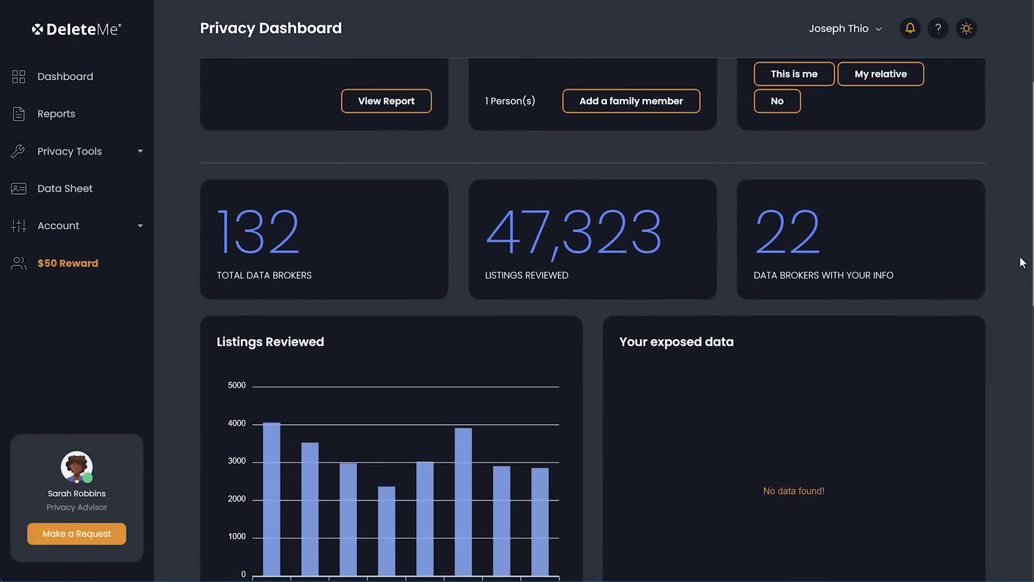
{"action": "scroll", "coordinate": [1020, 267], "scroll_direction": "down", "scroll_amount": 3}
{"action": "scroll", "coordinate": [1016, 298], "scroll_direction": "down", "scroll_amount": 1}
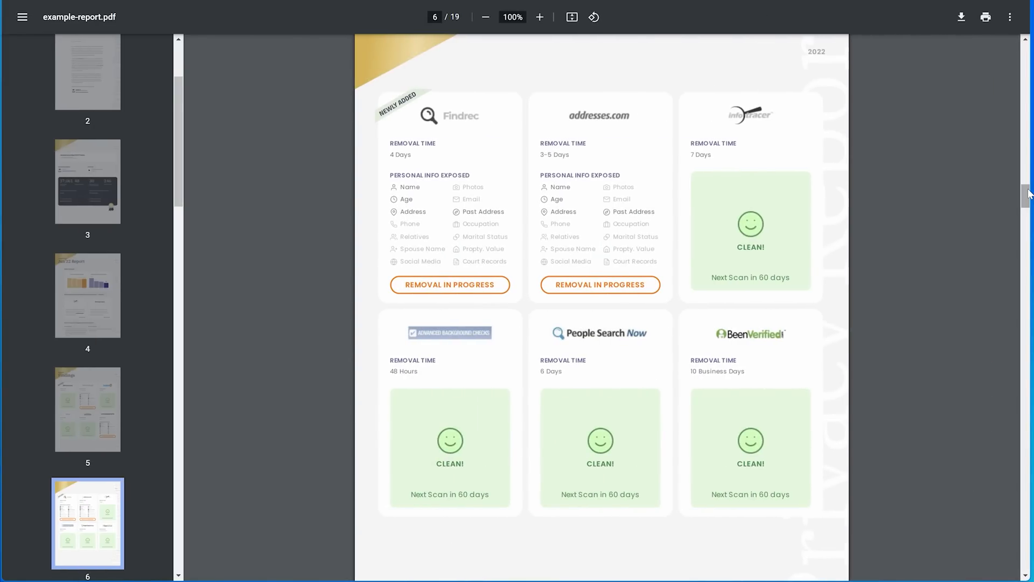
{"action": "left_click_drag", "start_coordinate": [1028, 194], "coordinate": [1027, 241]}
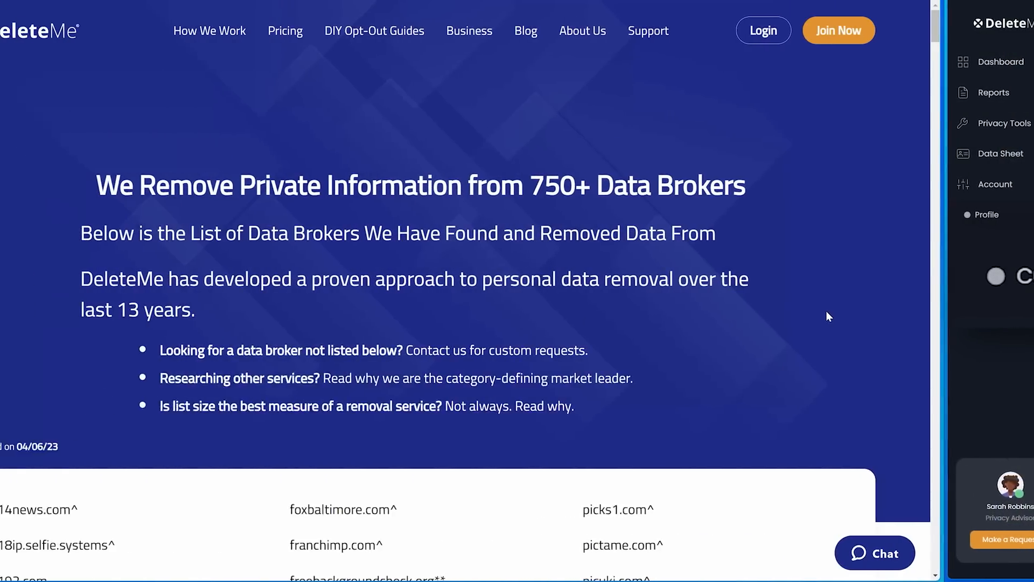
{"action": "scroll", "coordinate": [917, 365], "scroll_direction": "down", "scroll_amount": 15}
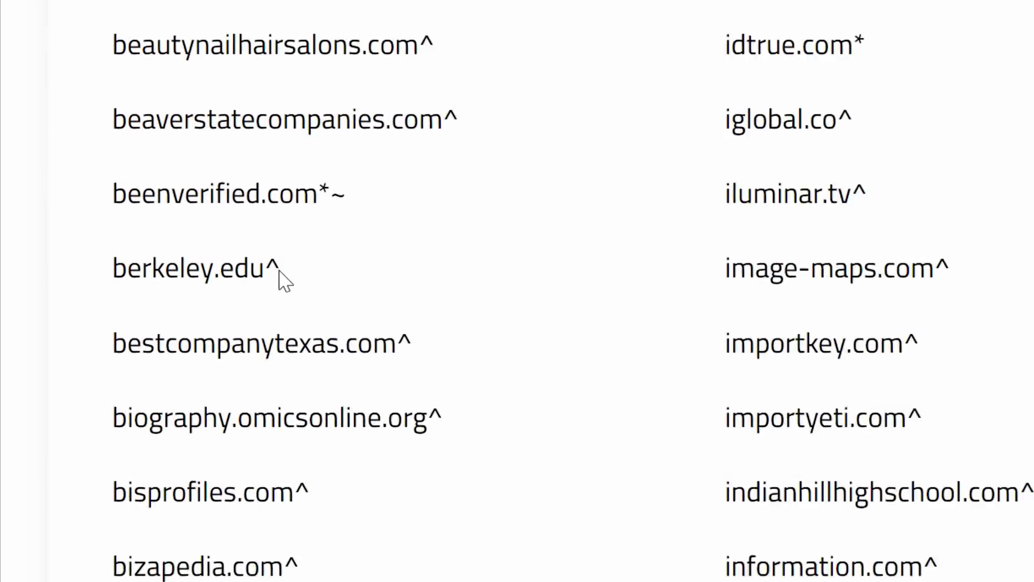
Step: Highlight the berkeley.edu entry in the data broker list, then clear the selection
{"action": "left_click_drag", "start_coordinate": [168, 256], "coordinate": [73, 261]}
{"action": "left_click", "coordinate": [184, 318]}
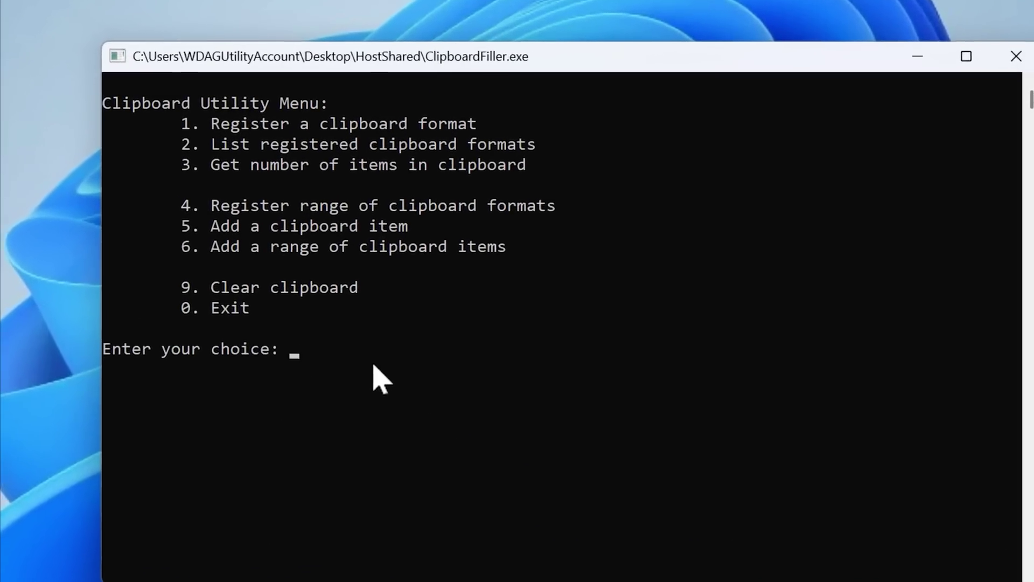
{"action": "type", "text": "6"}
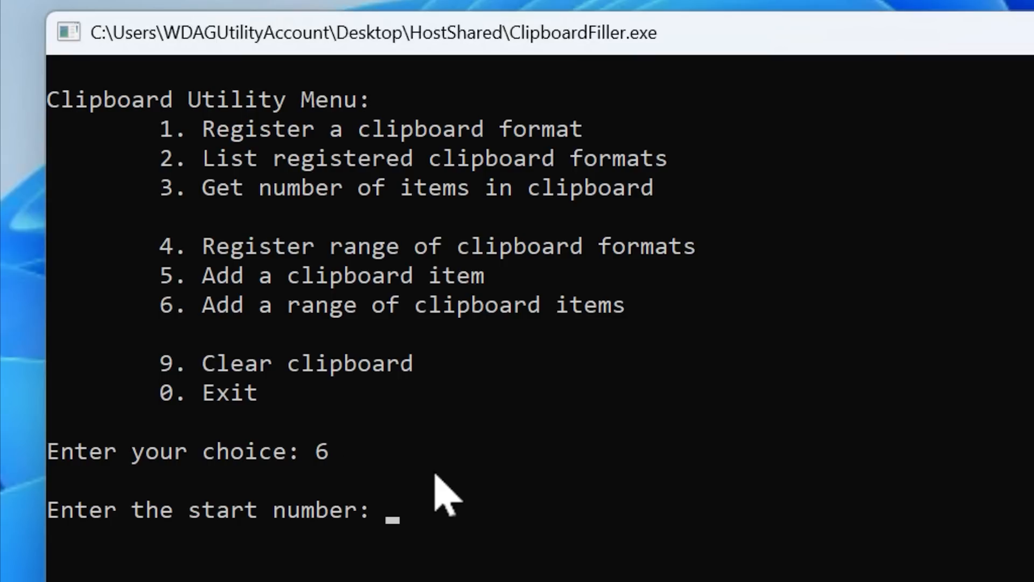
{"action": "type", "text": "0"}
Step: Confirm start number 100 and end number 200 to add clipboard items for that range
{"action": "key", "text": "Return"}
{"action": "type", "text": "200"}
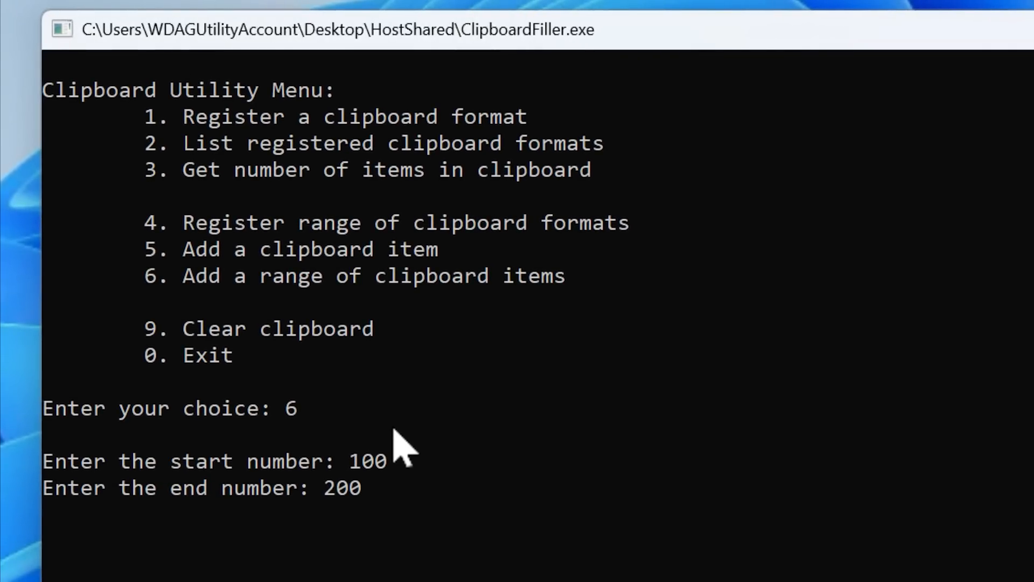
{"action": "key", "text": "Return"}
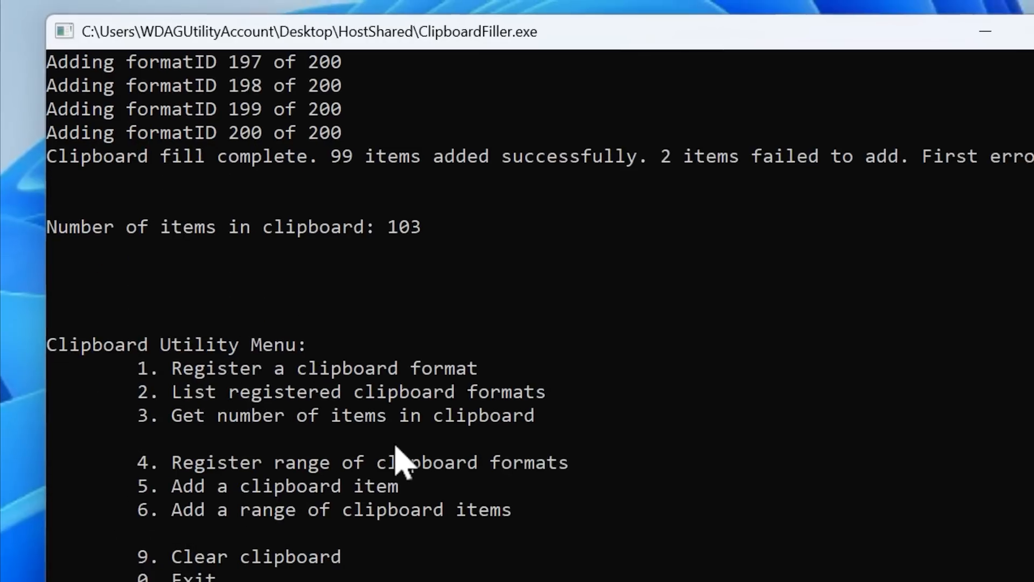
{"action": "scroll", "coordinate": [416, 376], "scroll_direction": "up", "scroll_amount": 4}
{"action": "scroll", "coordinate": [565, 486], "scroll_direction": "down", "scroll_amount": 1}
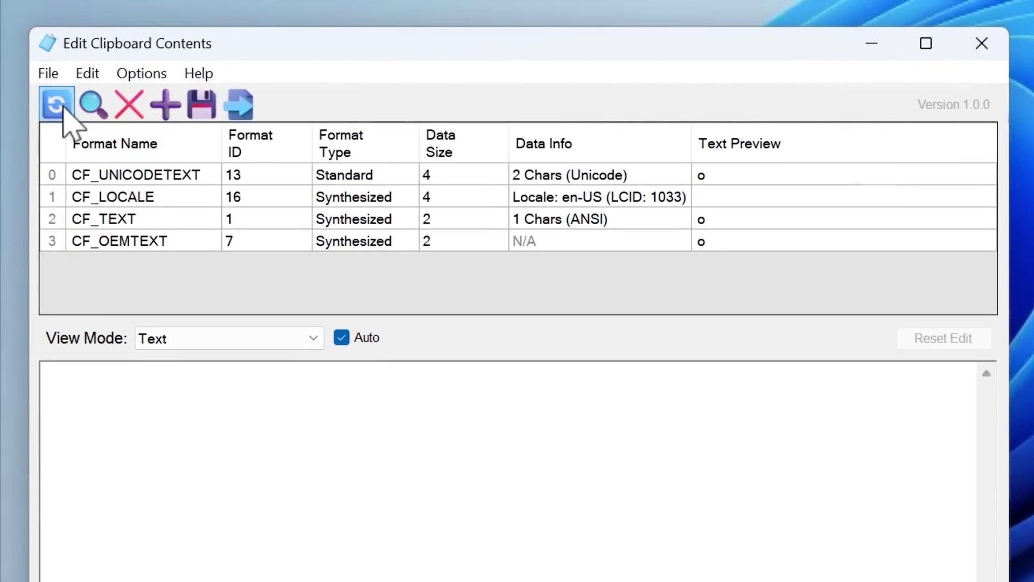
Step: Refresh the clipboard table and preview the CF_UNICODETEXT and CF_OEMTEXT entries
{"action": "left_click", "coordinate": [59, 105]}
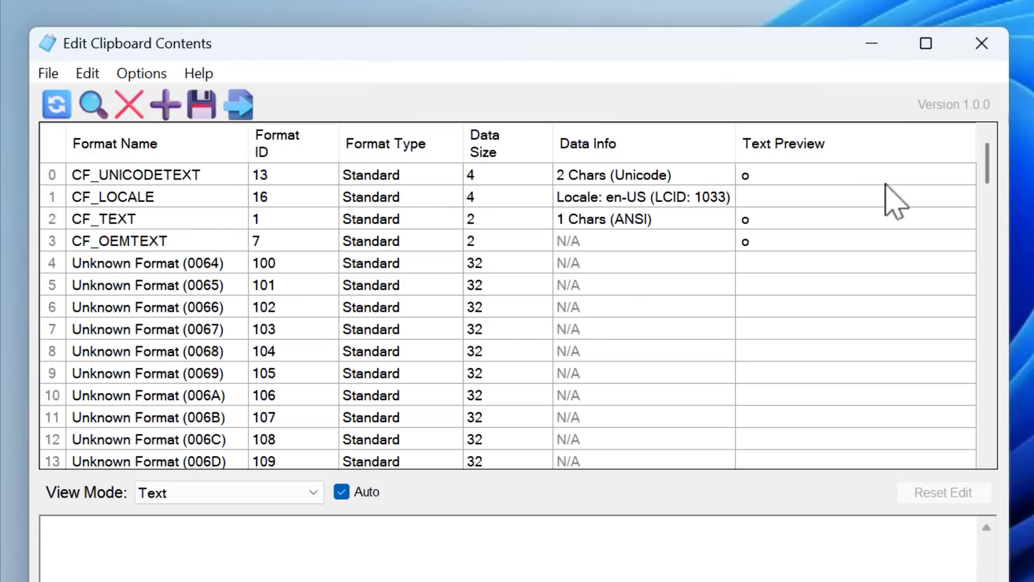
{"action": "left_click", "coordinate": [292, 175]}
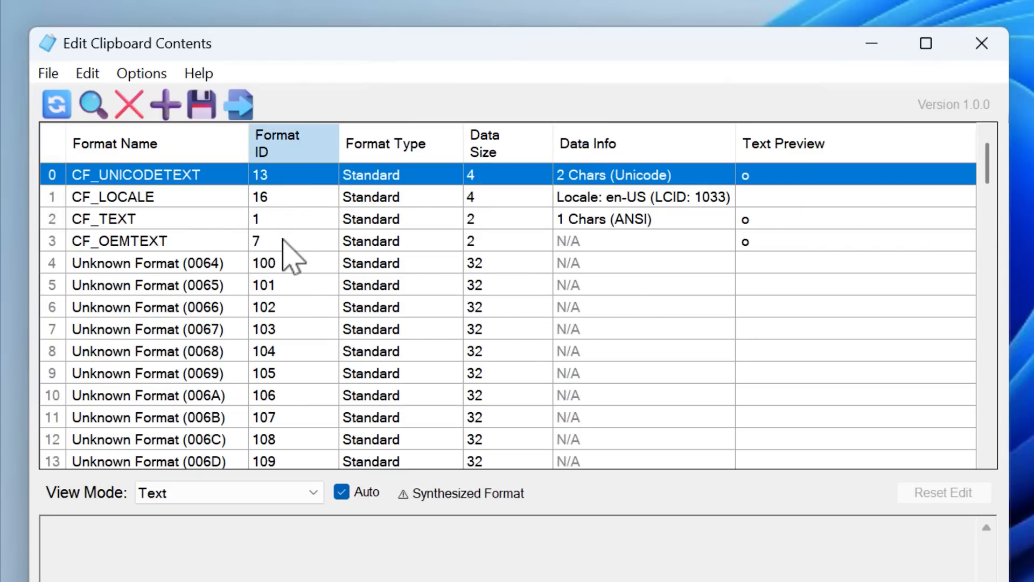
{"action": "left_click", "coordinate": [287, 241]}
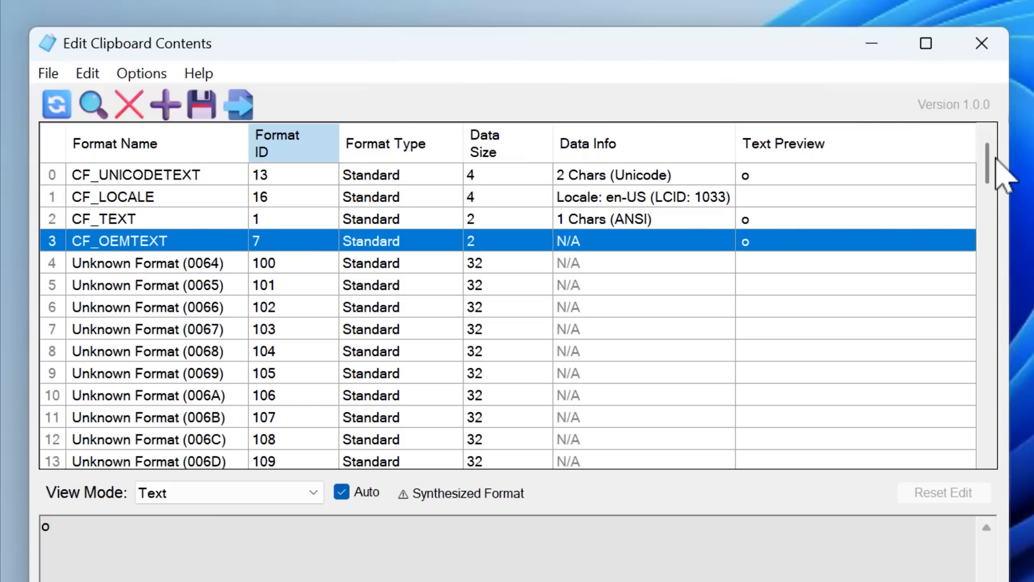
{"action": "mouse_move", "coordinate": [997, 159]}
{"action": "left_mouse_down"}
{"action": "mouse_move", "coordinate": [963, 223]}
{"action": "mouse_move", "coordinate": [961, 262]}
{"action": "mouse_move", "coordinate": [959, 245]}
{"action": "left_mouse_up"}
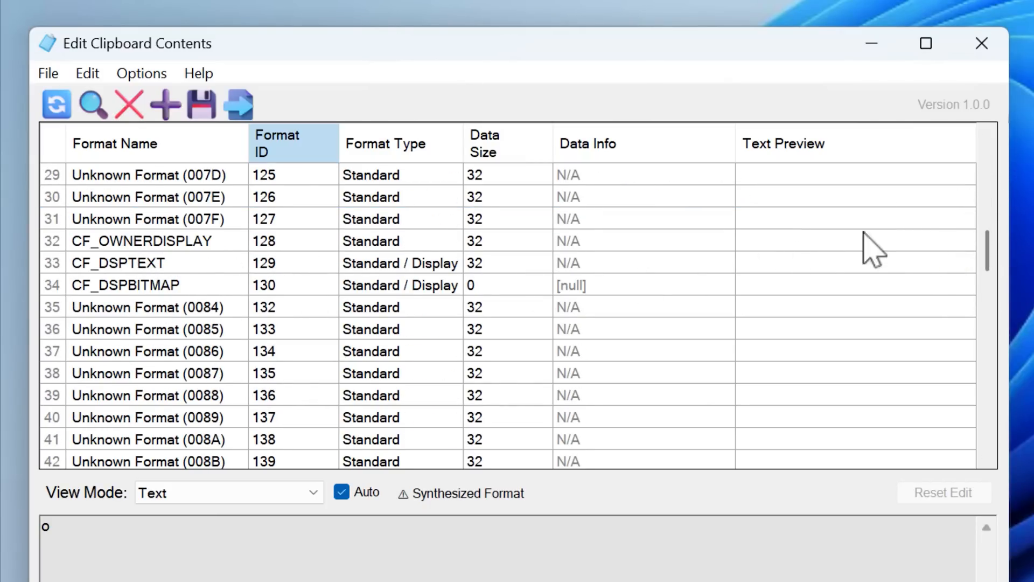
{"action": "left_click_drag", "start_coordinate": [996, 262], "coordinate": [1002, 311]}
{"action": "left_click_drag", "start_coordinate": [993, 437], "coordinate": [986, 166]}
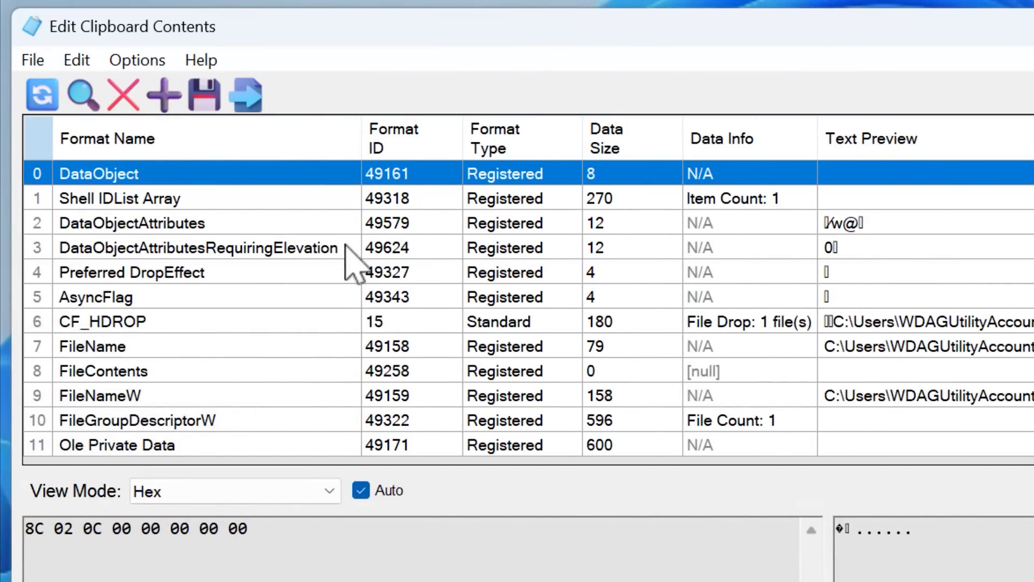
Step: Inspect the Shell IDList Array, DataObjectAttributes and DataObject entries' raw data
{"action": "left_click", "coordinate": [569, 203]}
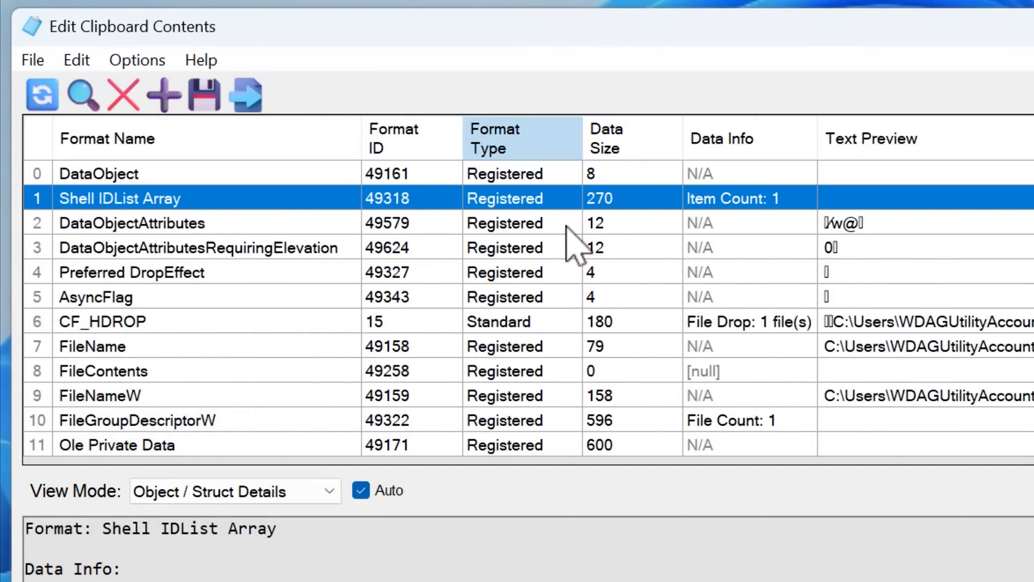
{"action": "left_click", "coordinate": [568, 225]}
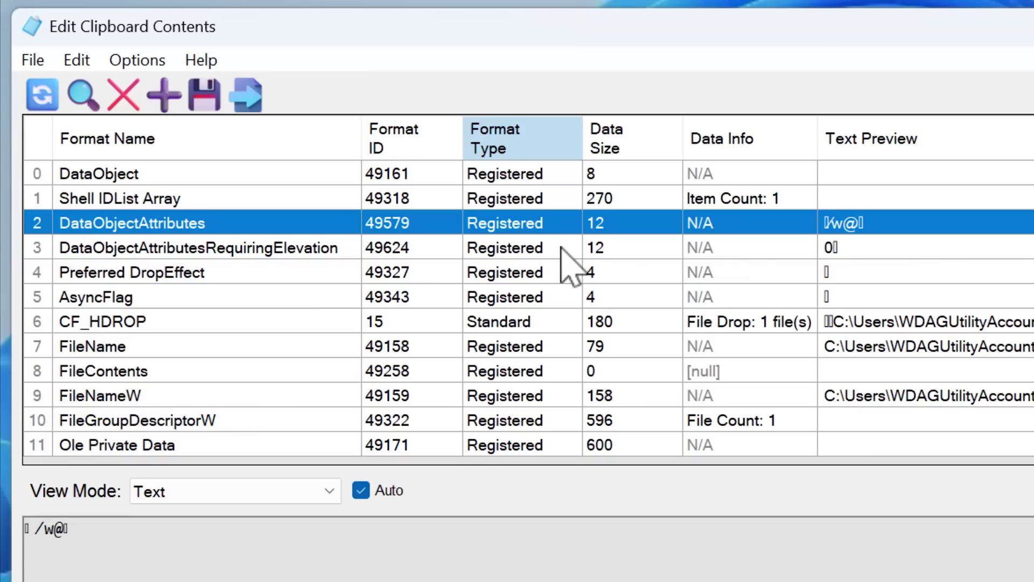
{"action": "left_click", "coordinate": [556, 181]}
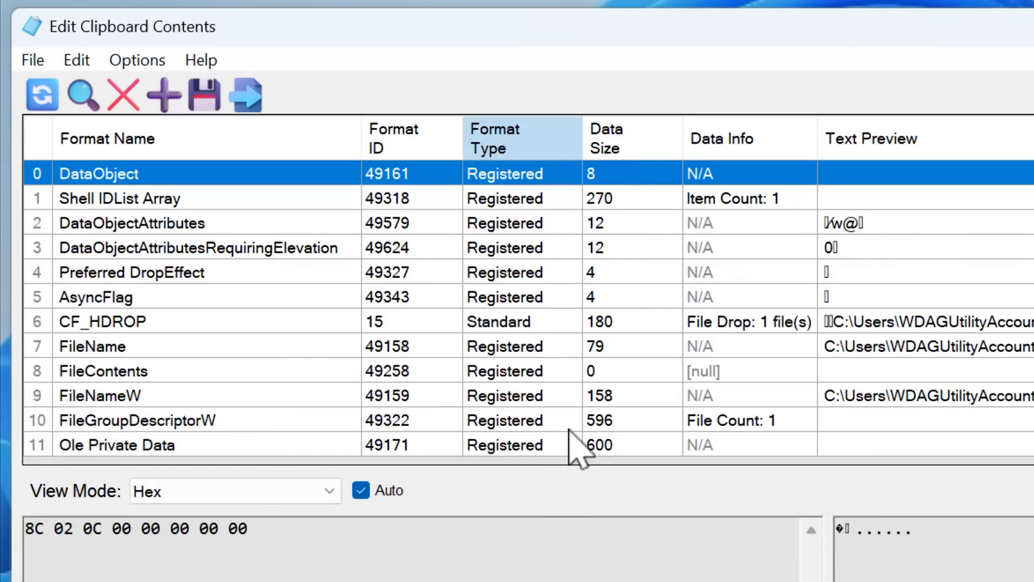
Step: Add a pending Custom Format entry, view CF_HDROP's file path and bring up the File menu export options
{"action": "left_click", "coordinate": [165, 96]}
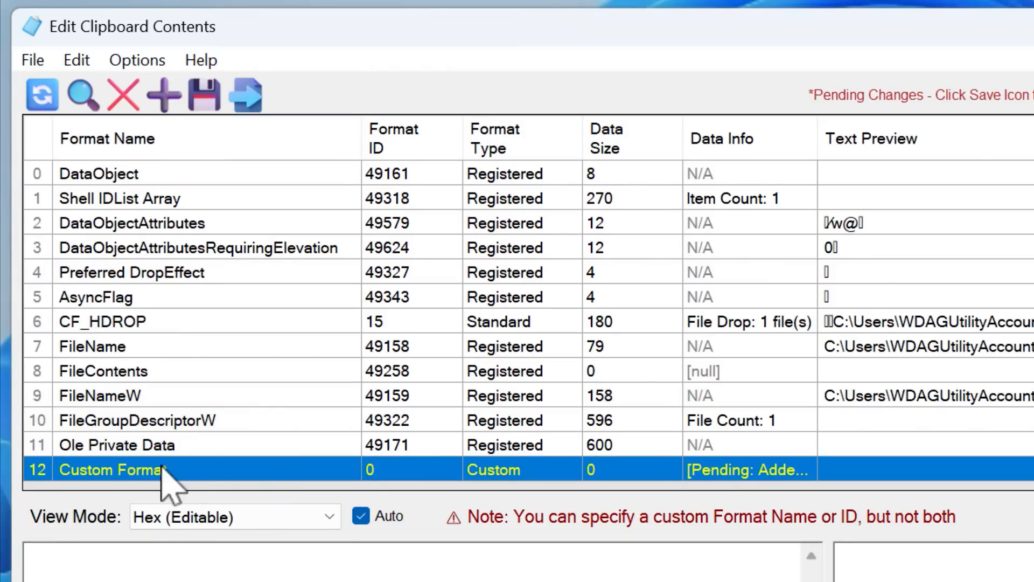
{"action": "left_click", "coordinate": [555, 327]}
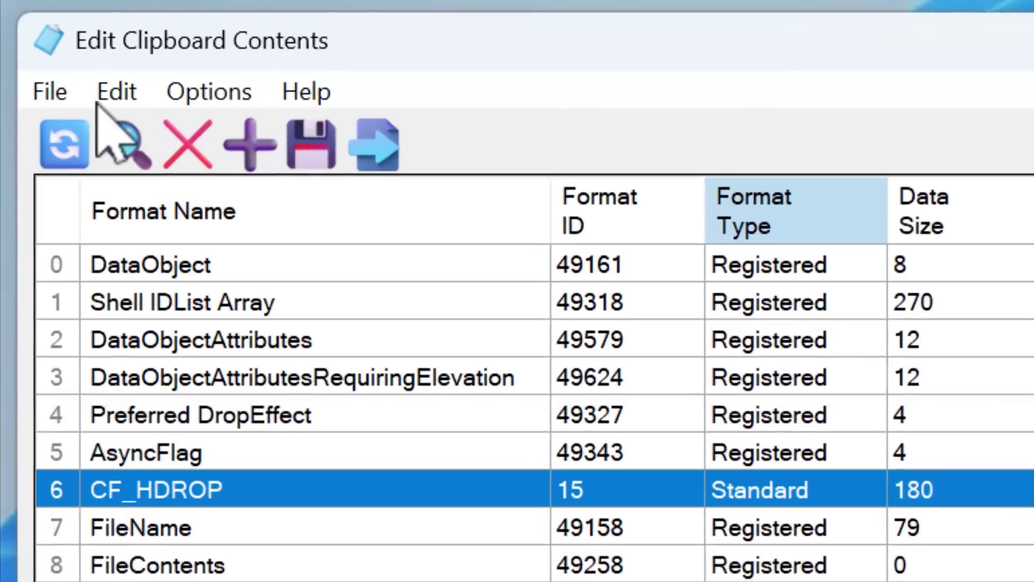
{"action": "left_click", "coordinate": [51, 92]}
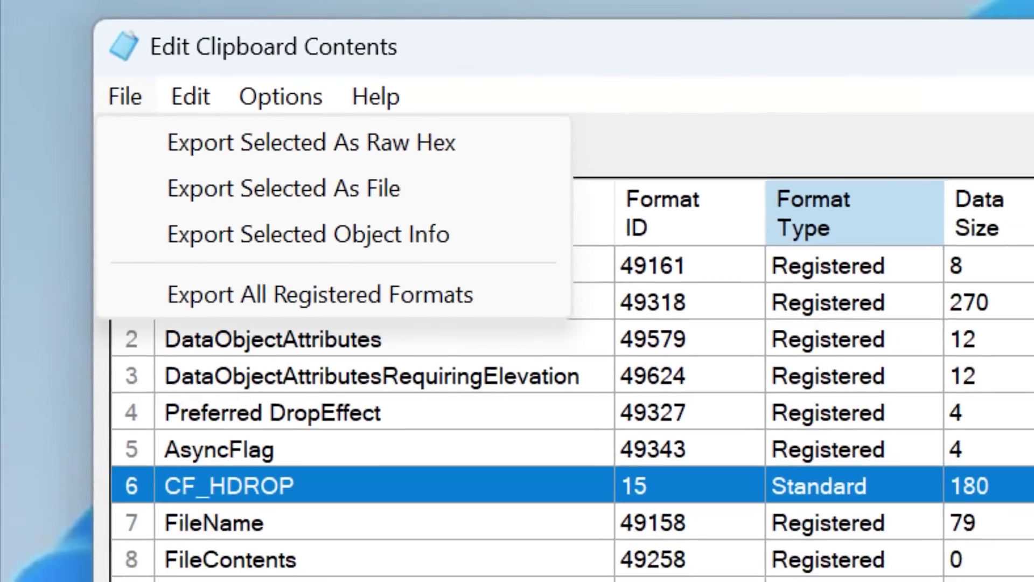
{"action": "left_click", "coordinate": [495, 349]}
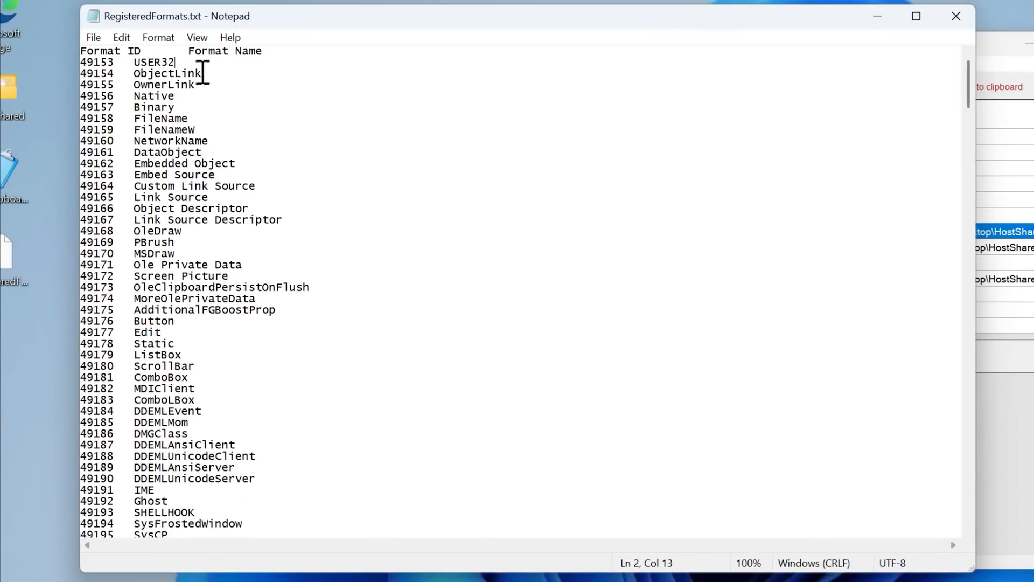
{"action": "left_click_drag", "start_coordinate": [967, 85], "coordinate": [967, 234]}
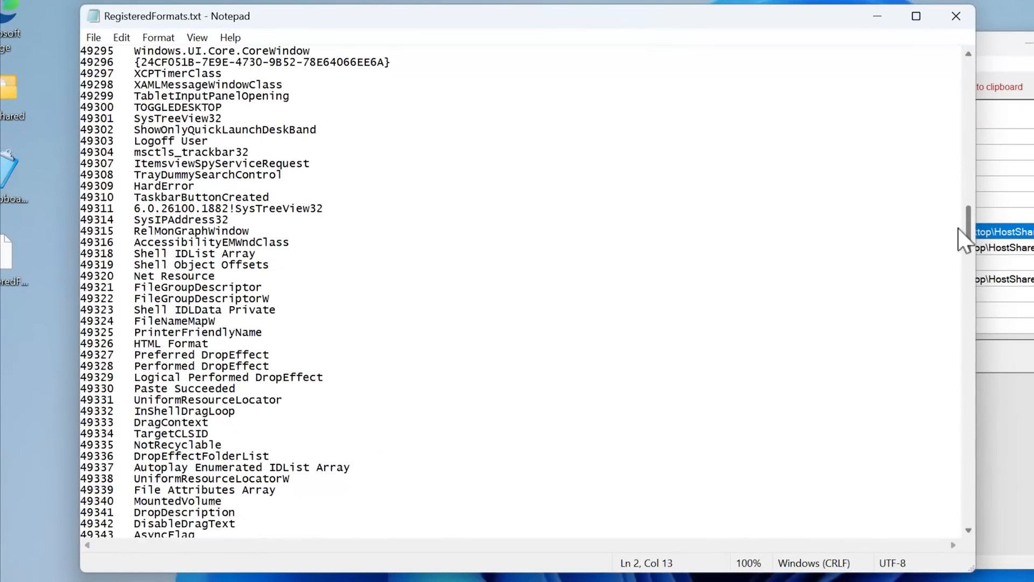
{"action": "left_click_drag", "start_coordinate": [960, 229], "coordinate": [963, 305]}
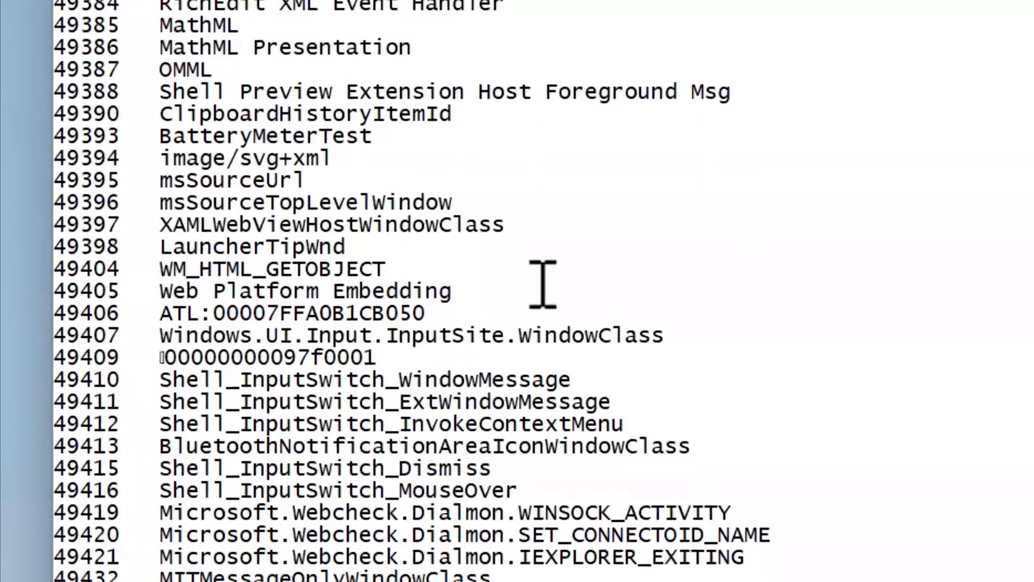
{"action": "double_click", "coordinate": [319, 199]}
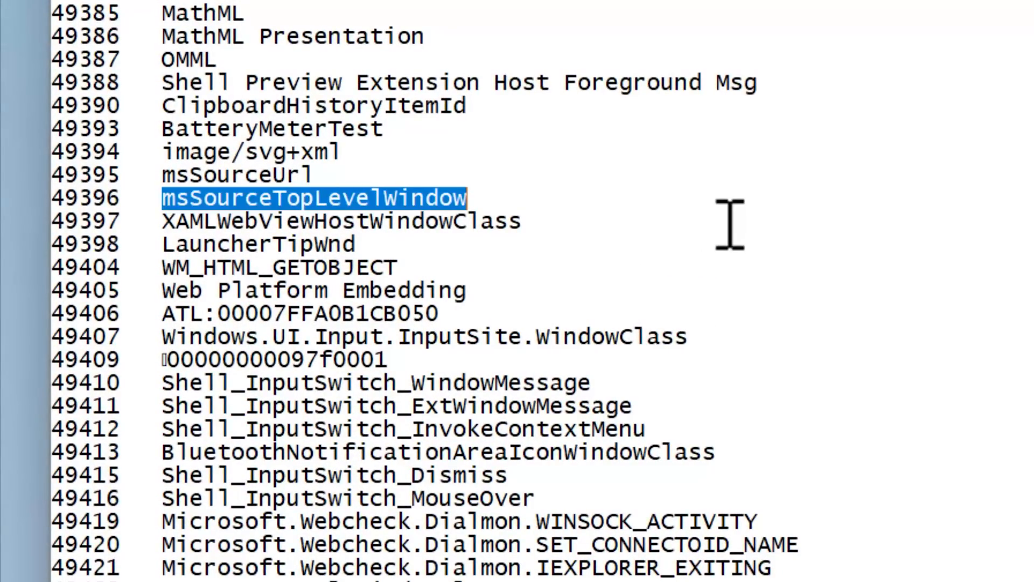
{"action": "left_click", "coordinate": [556, 202]}
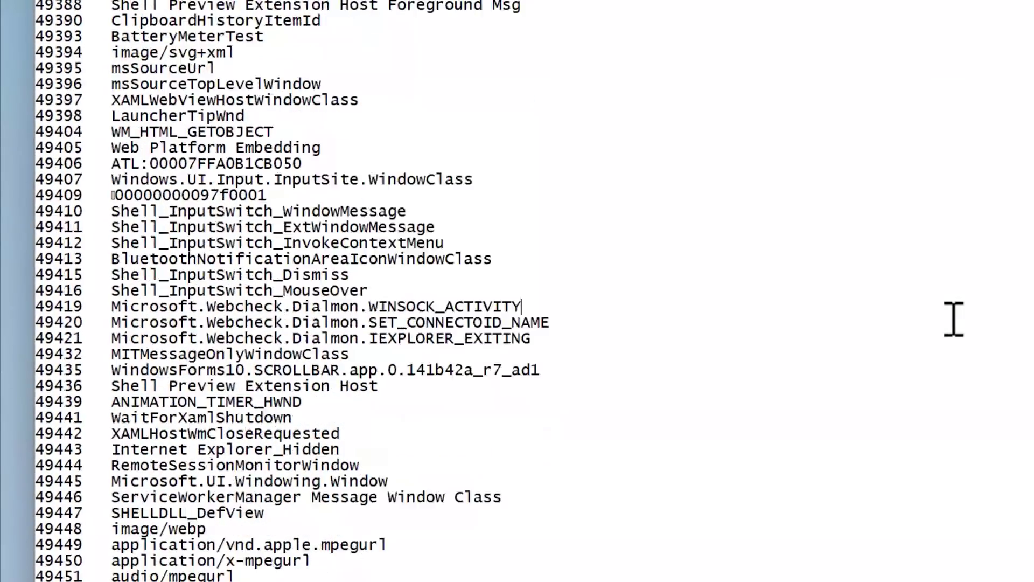
{"action": "scroll", "coordinate": [906, 319], "scroll_direction": "down", "scroll_amount": 5}
{"action": "scroll", "coordinate": [900, 325], "scroll_direction": "down", "scroll_amount": 5}
{"action": "scroll", "coordinate": [900, 324], "scroll_direction": "down", "scroll_amount": 5}
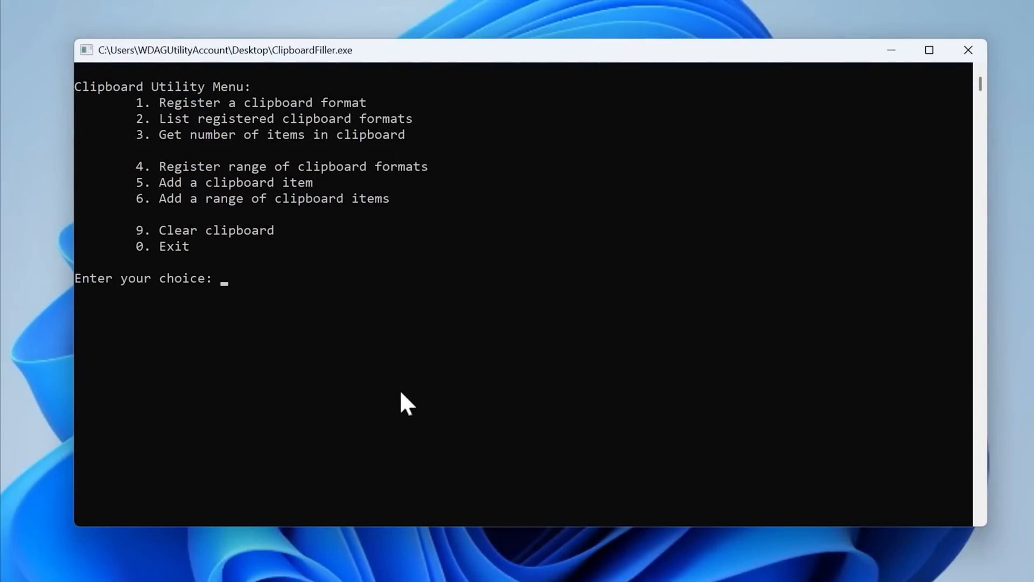
{"action": "type", "text": "4"}
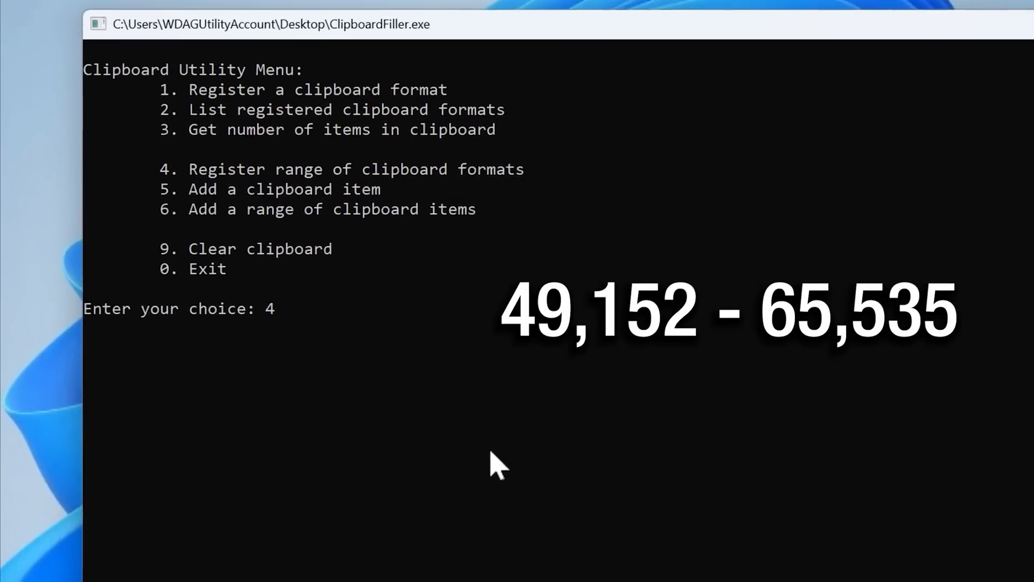
Step: Register the custom format range from the minimum 49152 up to 65535
{"action": "key", "text": "Return"}
{"action": "type", "text": "mi"}
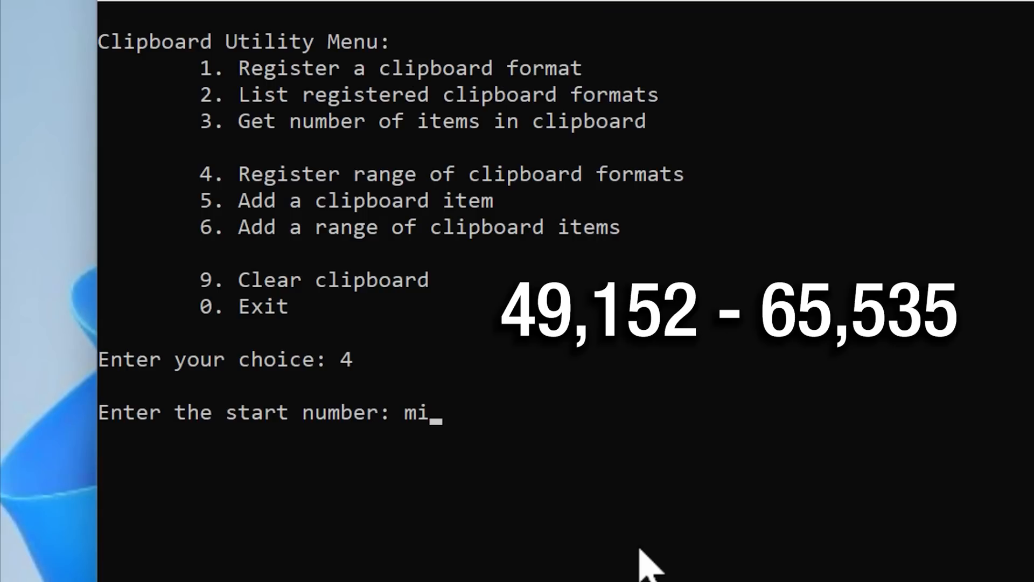
{"action": "type", "text": "n"}
{"action": "key", "text": "Return"}
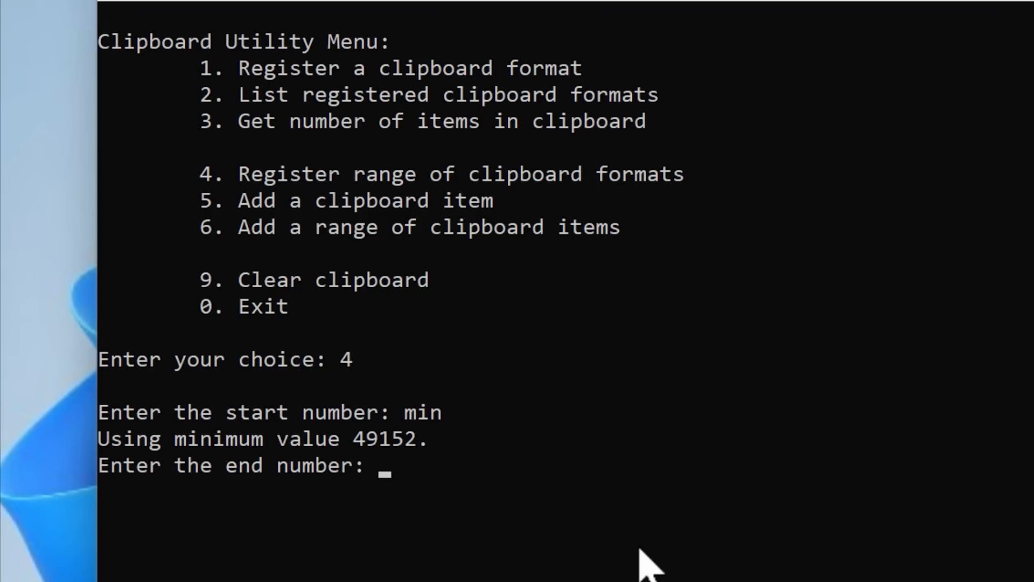
{"action": "type", "text": "65535"}
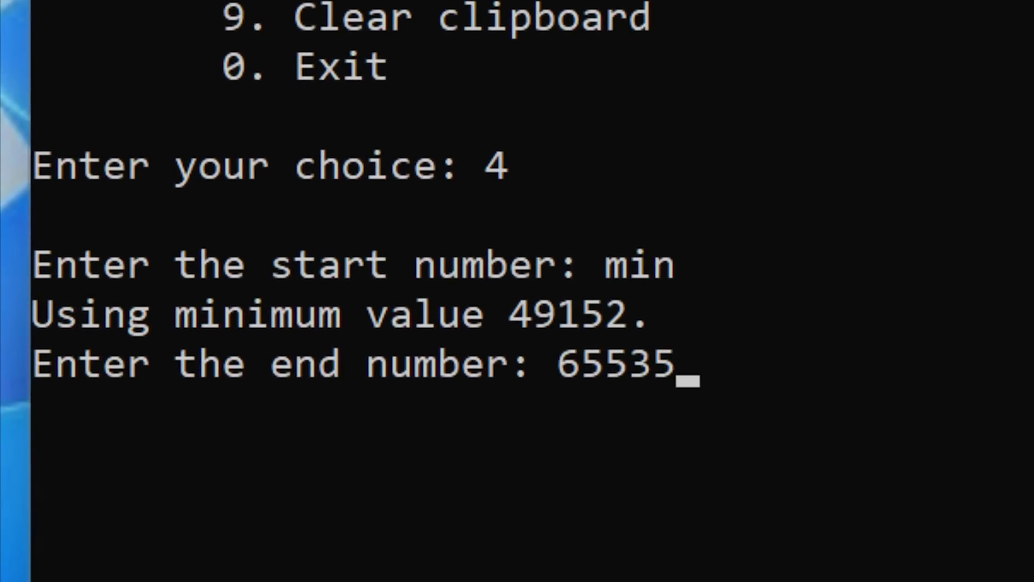
{"action": "key", "text": "Return"}
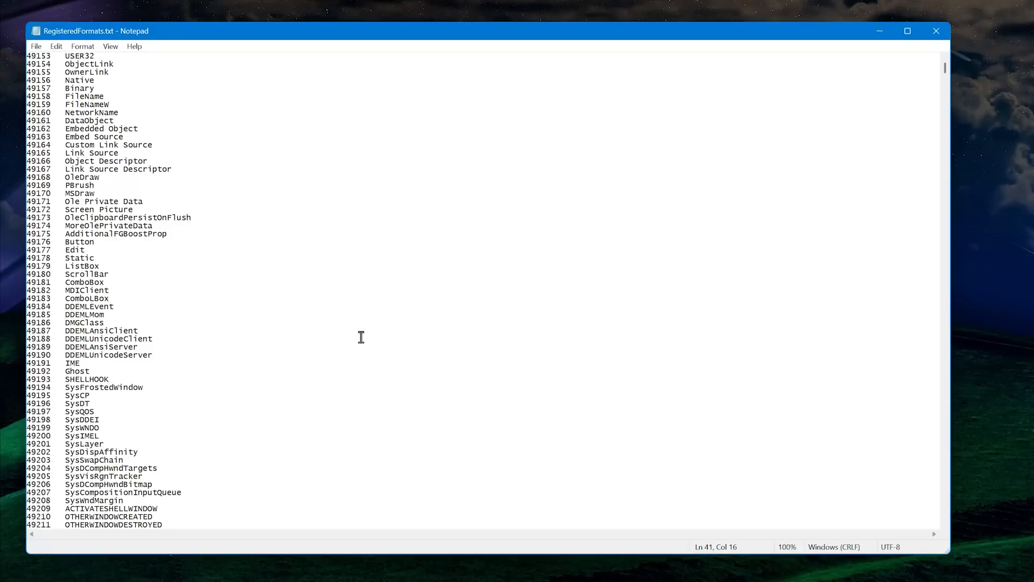
{"action": "left_click_drag", "start_coordinate": [945, 73], "coordinate": [945, 91]}
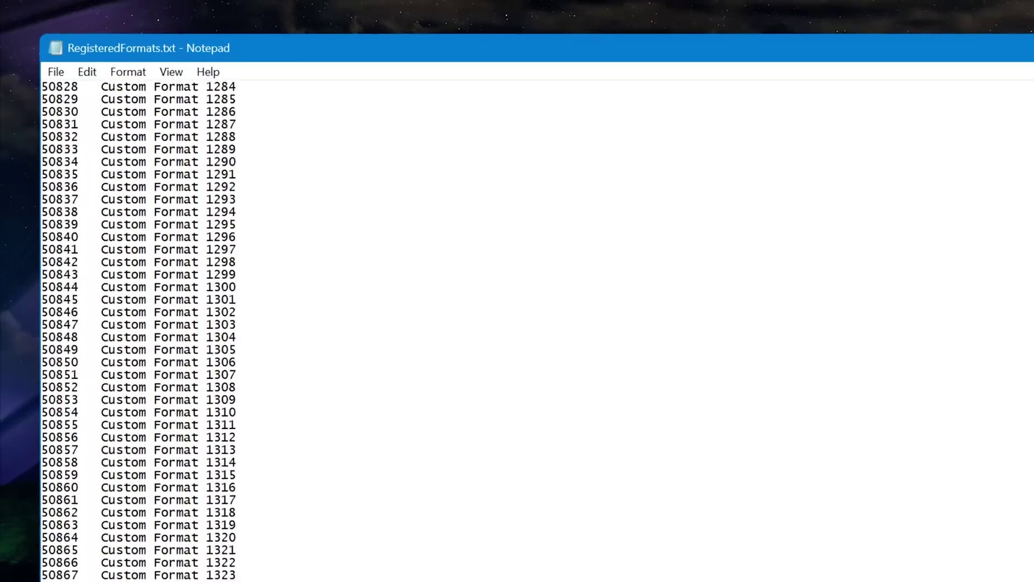
{"action": "left_click_drag", "start_coordinate": [1028, 90], "coordinate": [975, 530]}
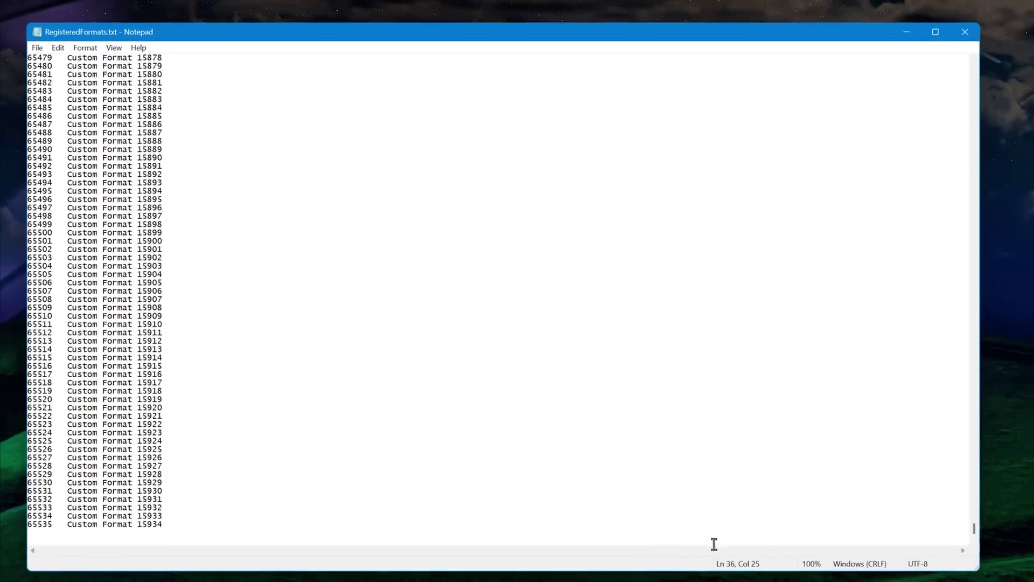
Step: Jump to the end of RegisteredFormats.txt, then select and deselect the first line, 49153 USER32
{"action": "left_click", "coordinate": [277, 527]}
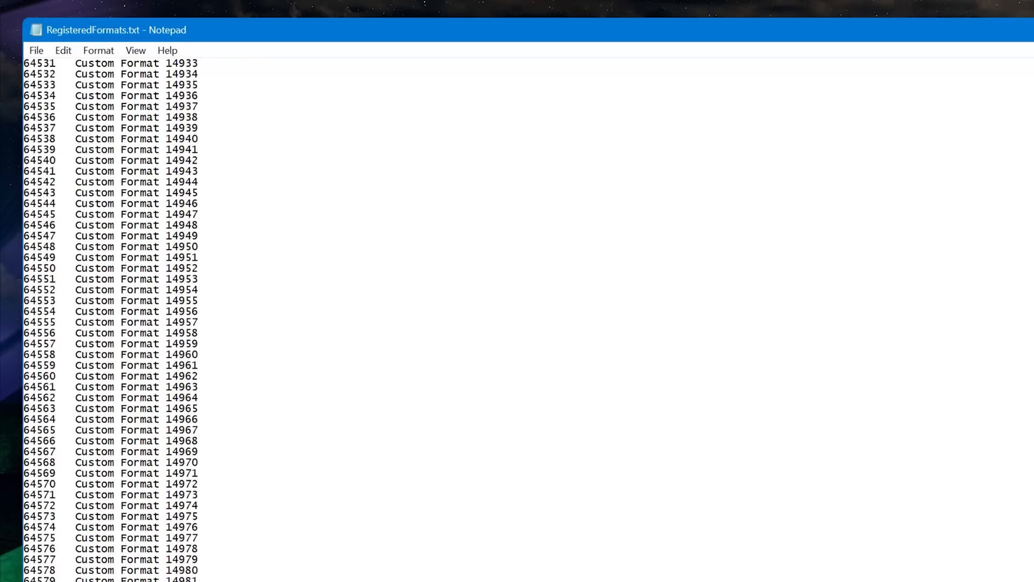
{"action": "scroll", "coordinate": [517, 323], "scroll_direction": "up", "scroll_amount": 20}
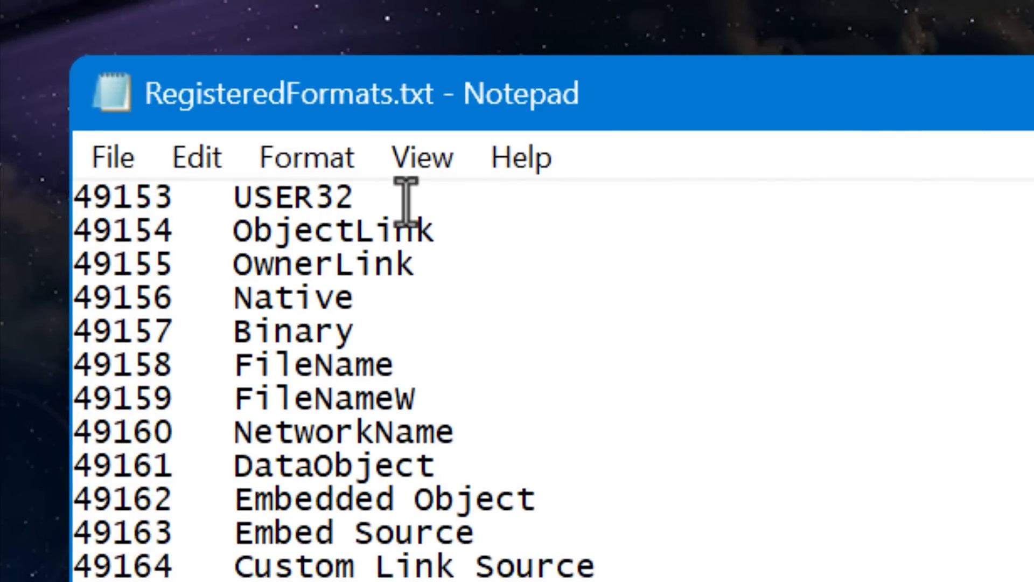
{"action": "left_click_drag", "start_coordinate": [406, 197], "coordinate": [75, 197]}
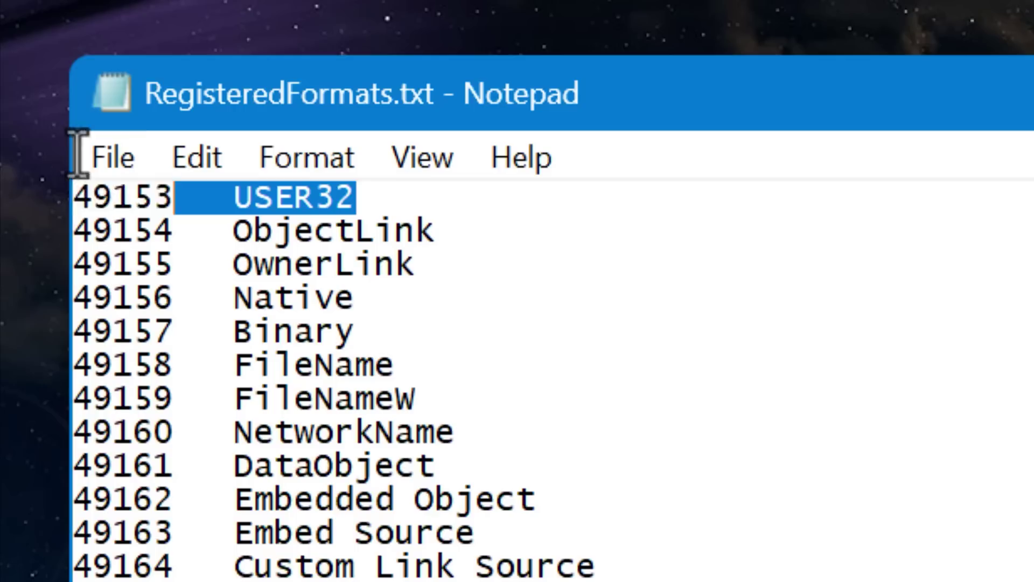
{"action": "left_click", "coordinate": [865, 257]}
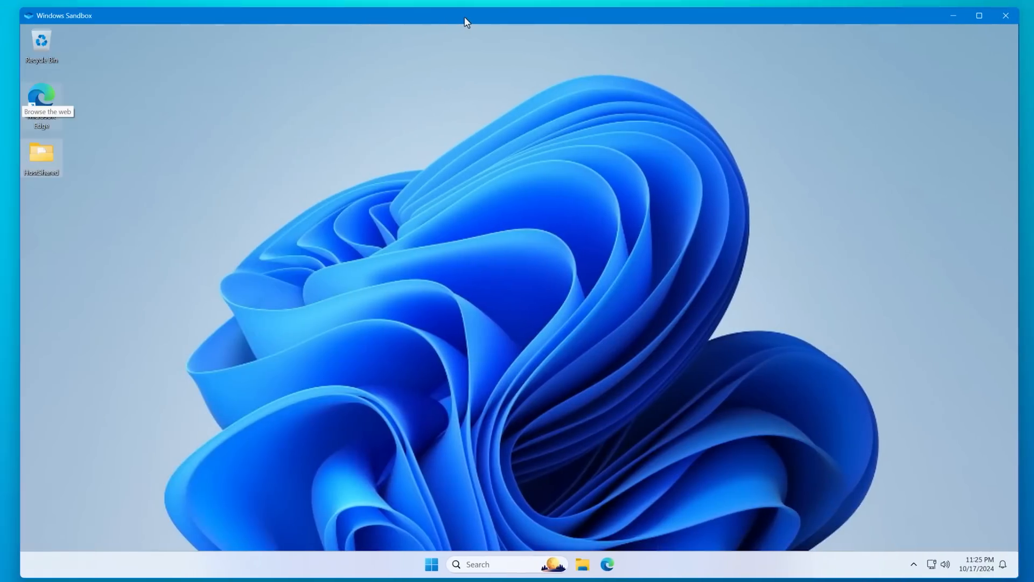
Step: Try starting Microsoft Edge from the taskbar, which fails with a system resource exhausted error
{"action": "left_click", "coordinate": [613, 570]}
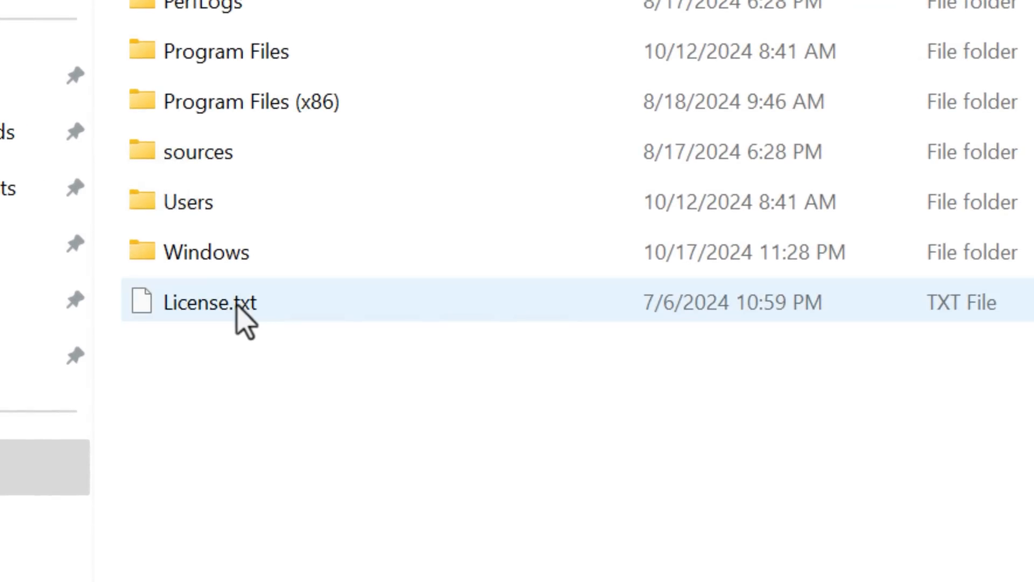
{"action": "left_click", "coordinate": [254, 311]}
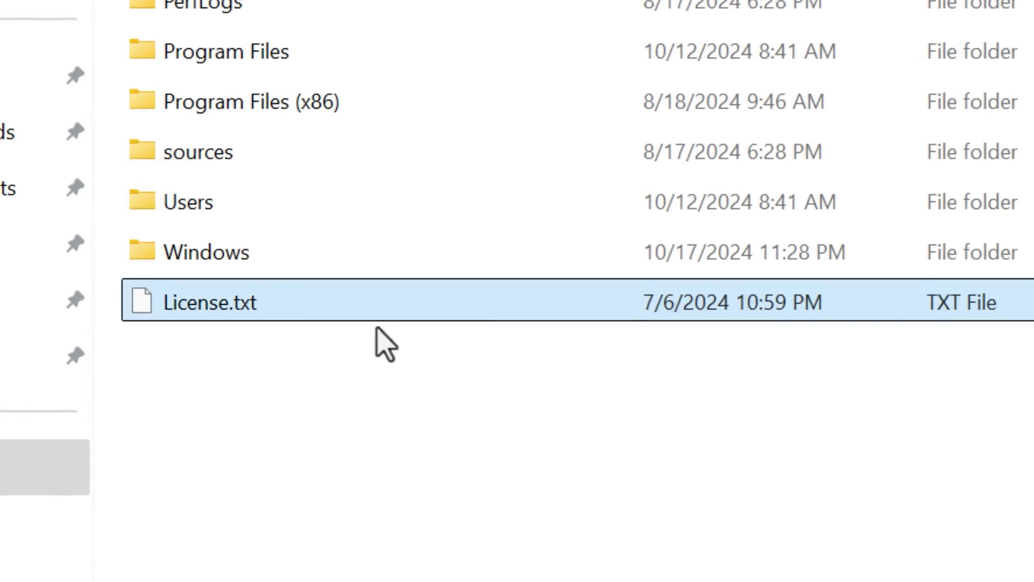
{"action": "left_click_drag", "start_coordinate": [275, 243], "coordinate": [392, 194]}
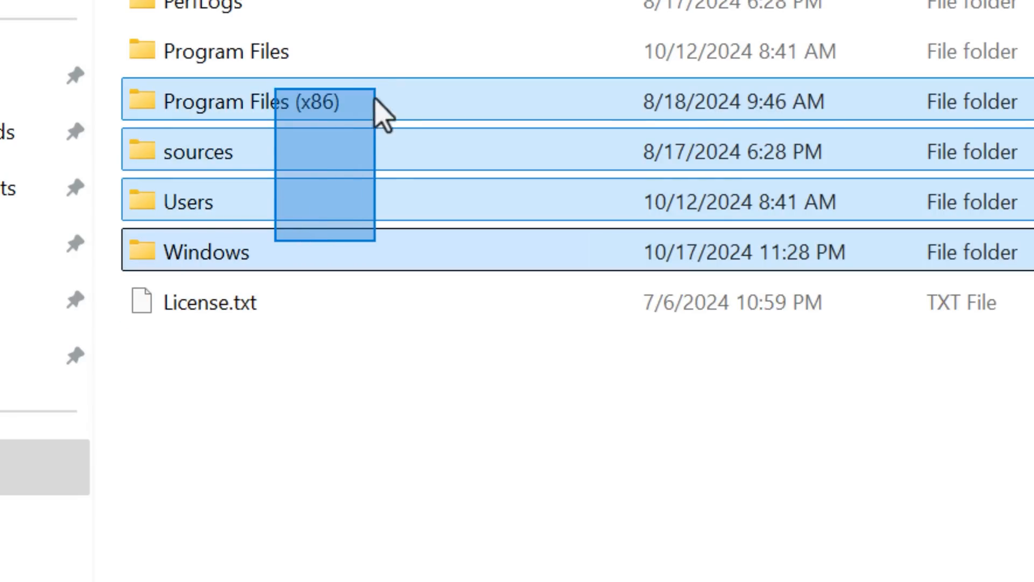
{"action": "left_click", "coordinate": [274, 259]}
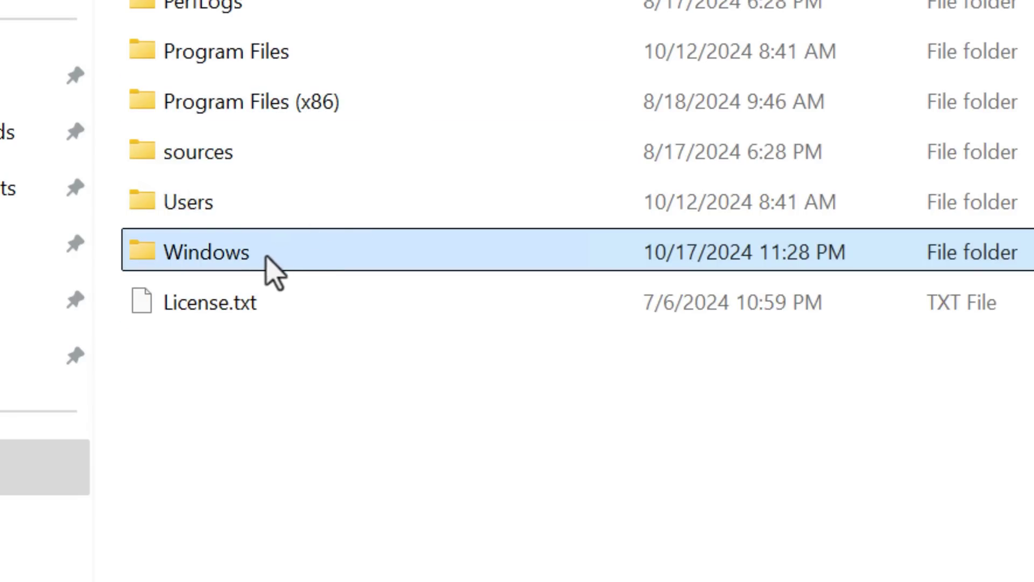
{"action": "left_click_drag", "start_coordinate": [319, 271], "coordinate": [340, 301]}
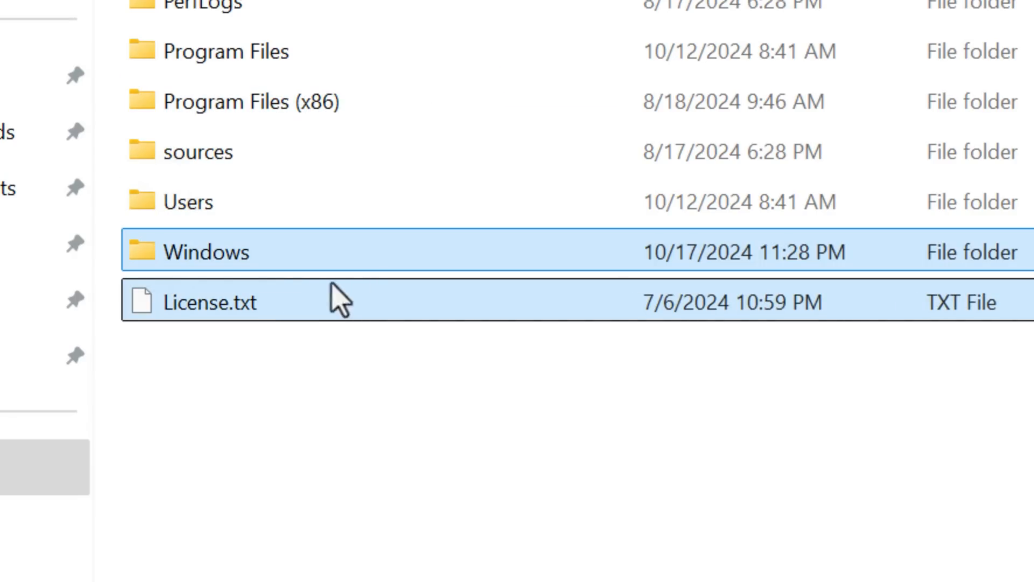
{"action": "left_click", "coordinate": [296, 386]}
{"action": "left_click", "coordinate": [292, 307]}
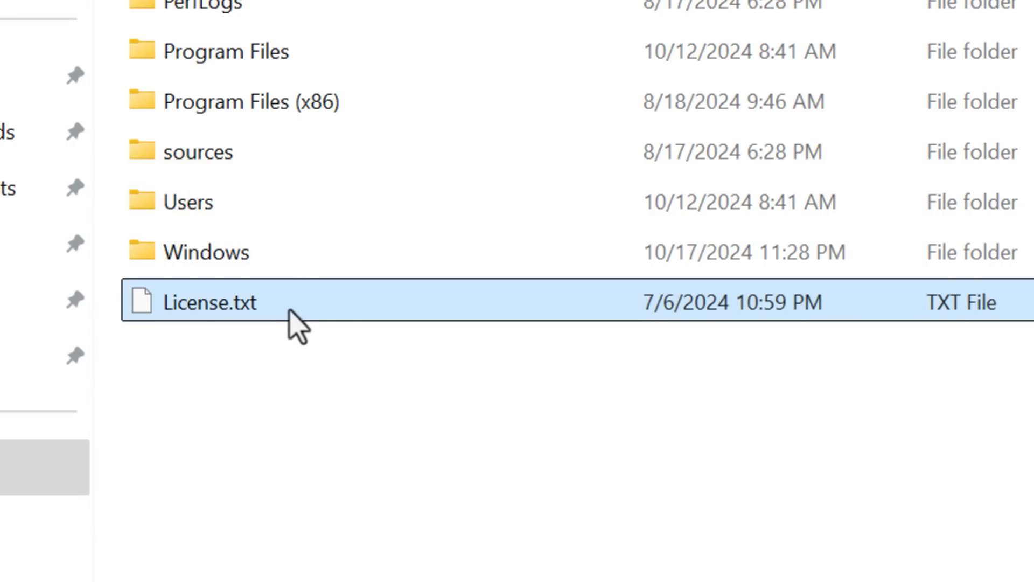
{"action": "left_click", "coordinate": [300, 428]}
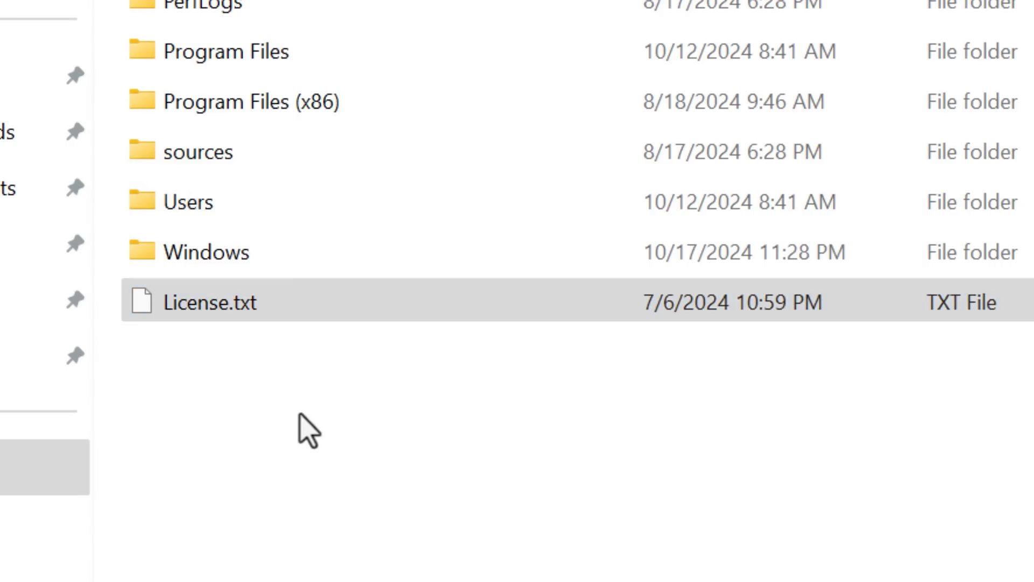
{"action": "left_click", "coordinate": [283, 315]}
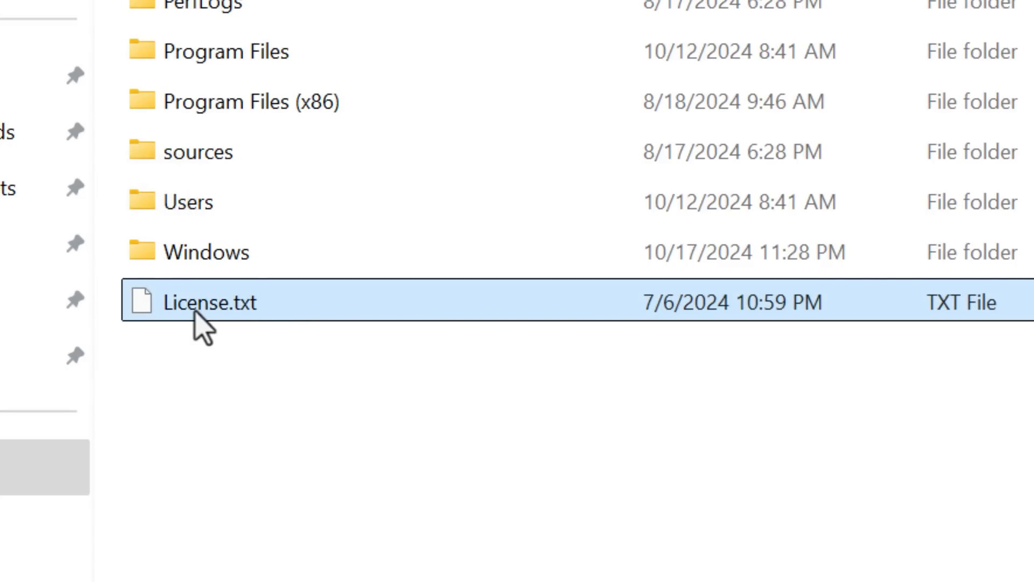
{"action": "left_click", "coordinate": [295, 369]}
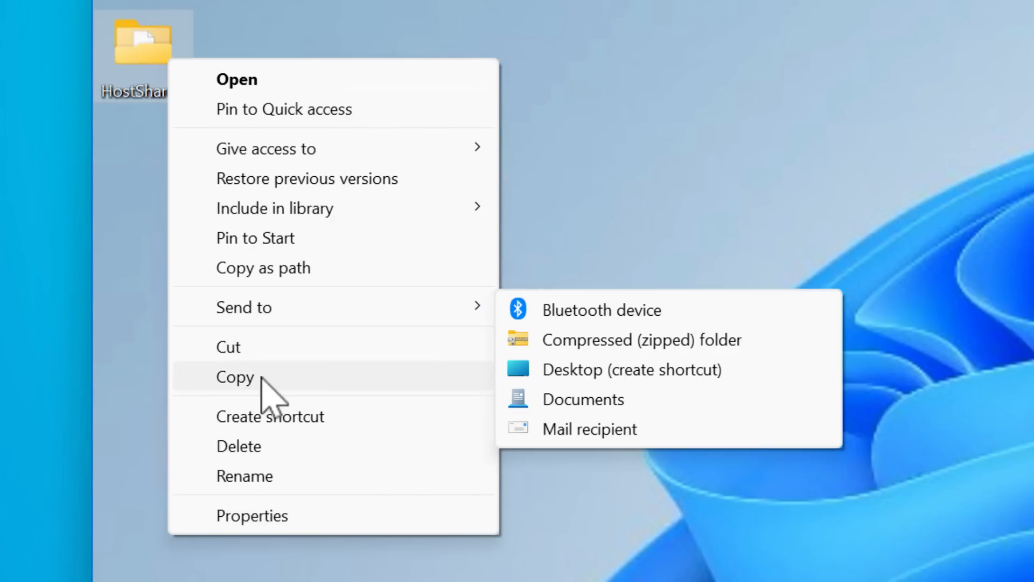
Step: Copy the HostShared folder twice, confirm Paste stays unavailable on the desktop, and start Notepad
{"action": "left_click", "coordinate": [265, 375]}
{"action": "right_click", "coordinate": [301, 193]}
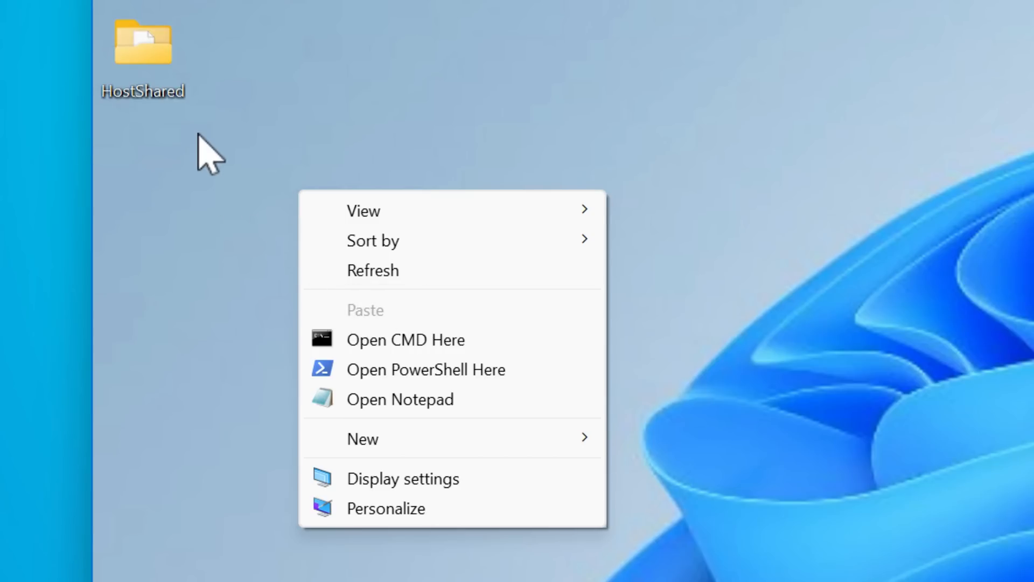
{"action": "right_click", "coordinate": [148, 91]}
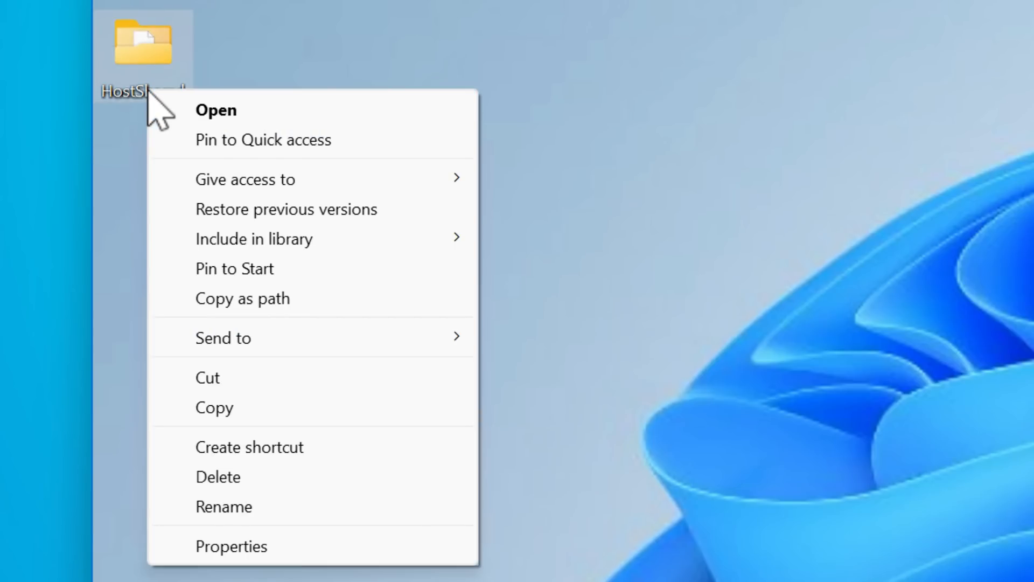
{"action": "left_click", "coordinate": [287, 407]}
{"action": "right_click", "coordinate": [213, 72]}
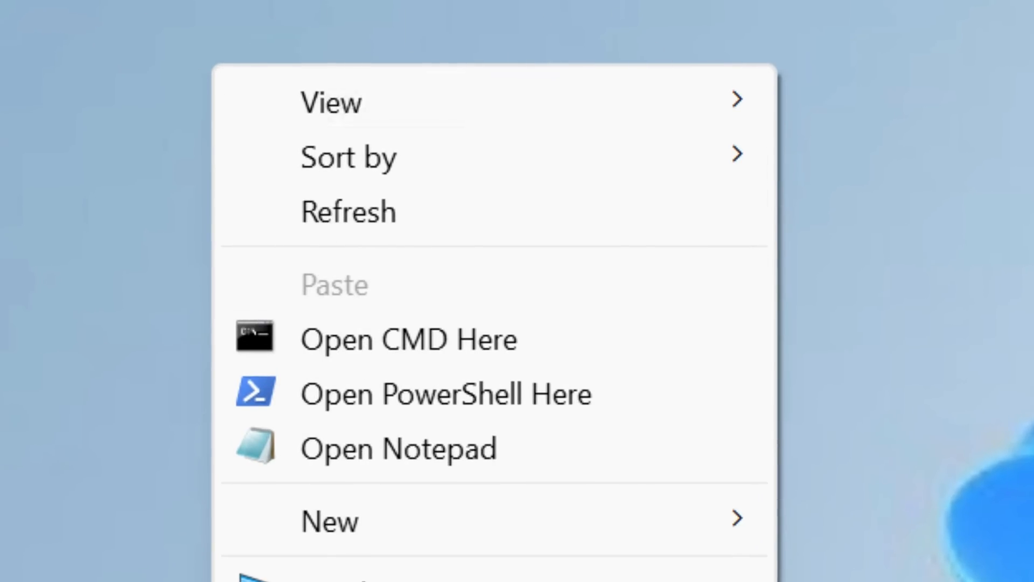
{"action": "left_click", "coordinate": [398, 448]}
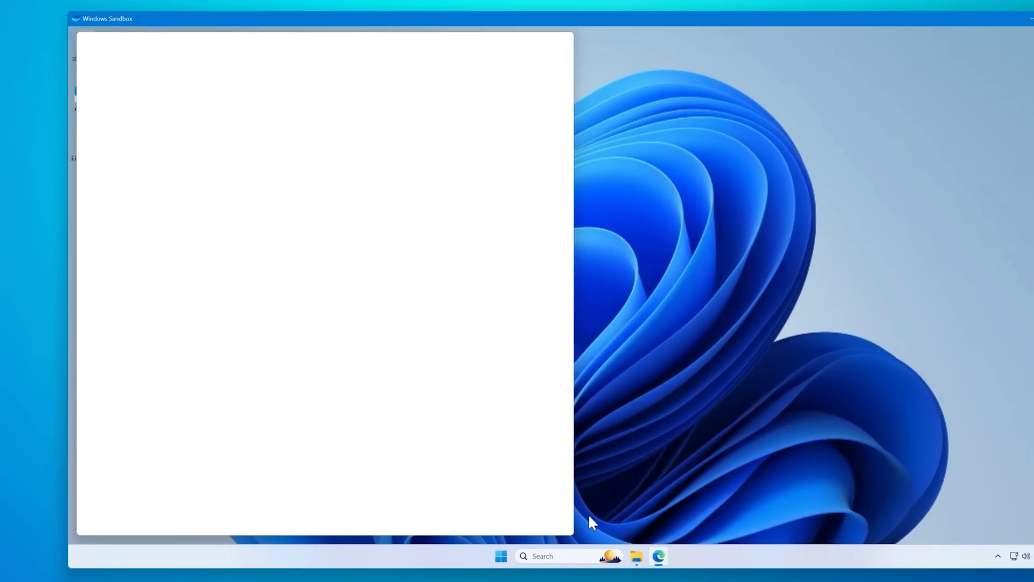
Step: Shrink the blank, unpainted Edge window from its bottom-right corner
{"action": "mouse_move", "coordinate": [570, 535]}
{"action": "left_mouse_down"}
{"action": "mouse_move", "coordinate": [742, 375]}
{"action": "mouse_move", "coordinate": [654, 460]}
{"action": "left_mouse_up"}
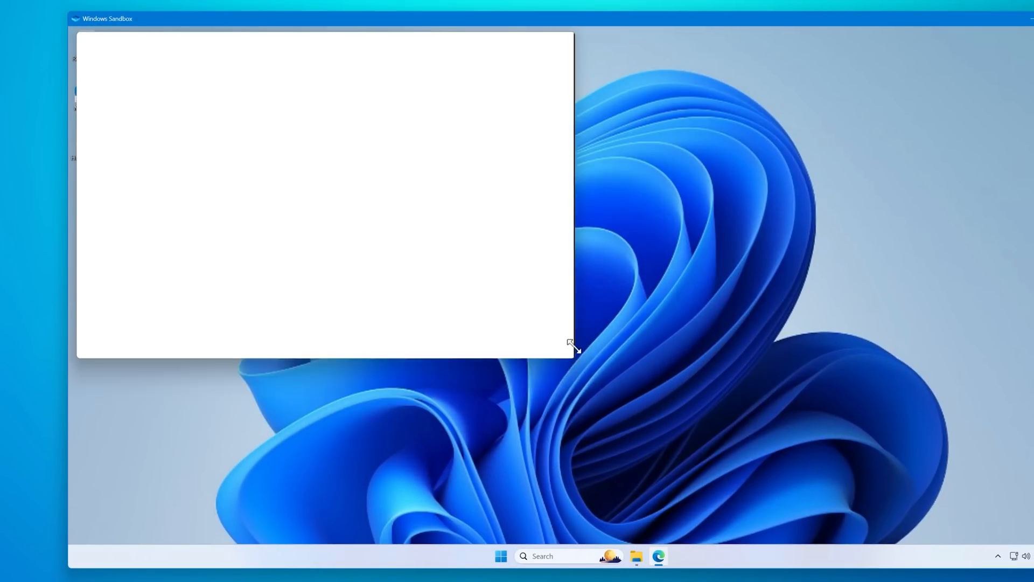
{"action": "mouse_move", "coordinate": [657, 461]}
{"action": "left_mouse_down"}
{"action": "mouse_move", "coordinate": [666, 337]}
{"action": "mouse_move", "coordinate": [617, 321]}
{"action": "left_mouse_up"}
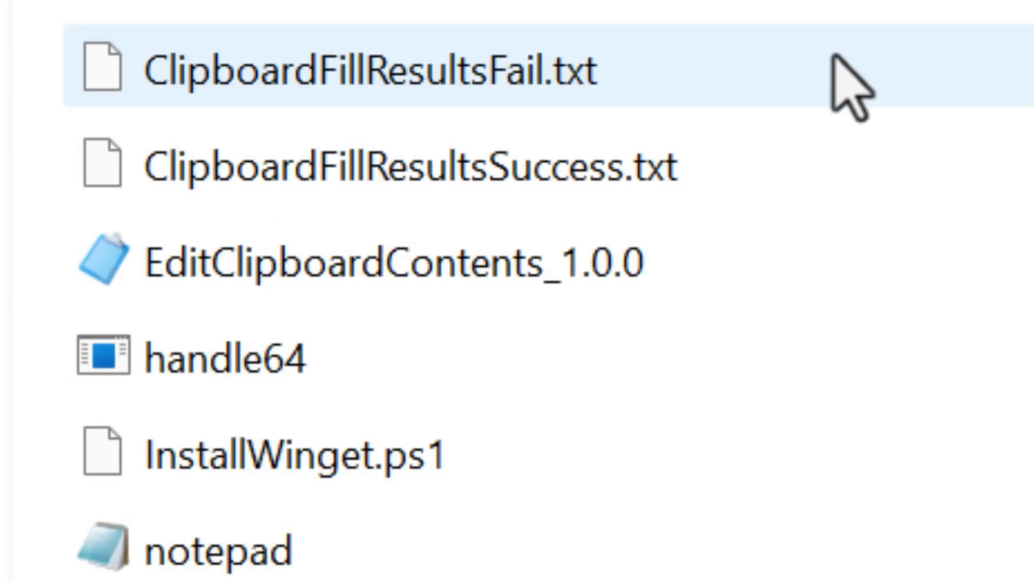
Step: Launch EditClipboardContents_1.0.0 from the File Explorer listing
{"action": "double_click", "coordinate": [552, 283]}
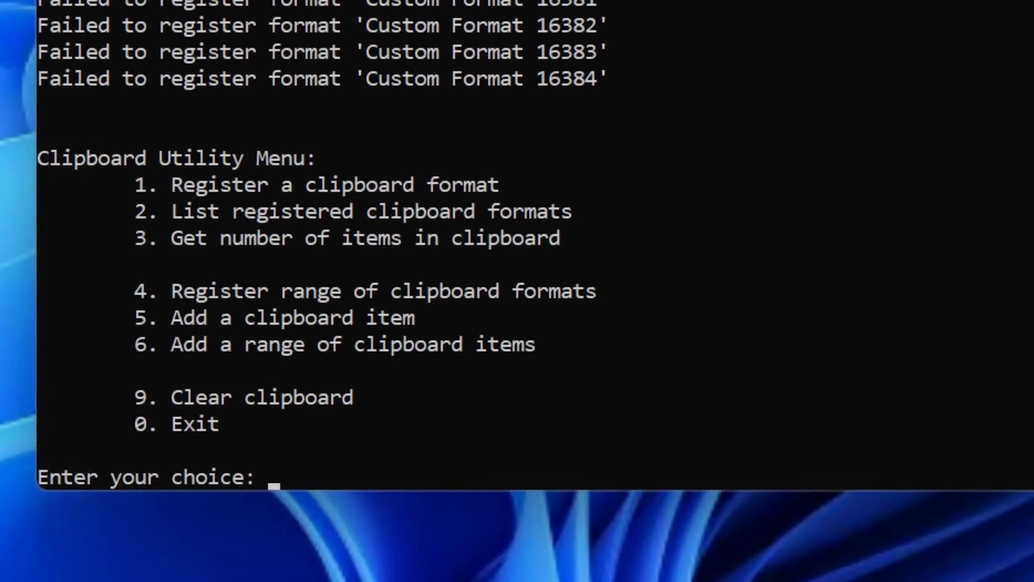
Step: Fill the clipboard with items for format IDs 1 to max (65535), 51665 succeeding
{"action": "key", "text": "Return"}
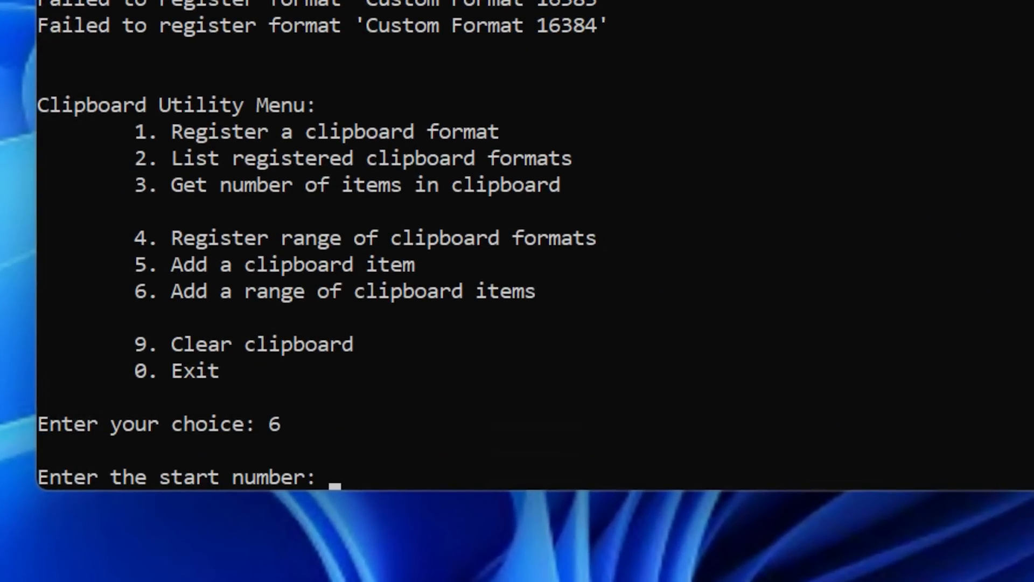
{"action": "type", "text": "1"}
{"action": "key", "text": "Return"}
{"action": "type", "text": "max"}
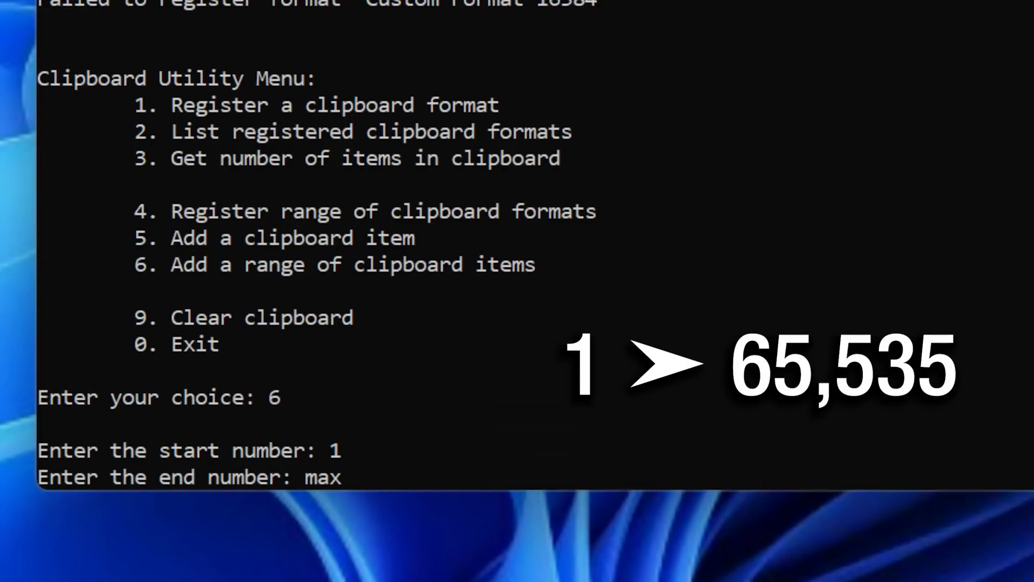
{"action": "key", "text": "Return"}
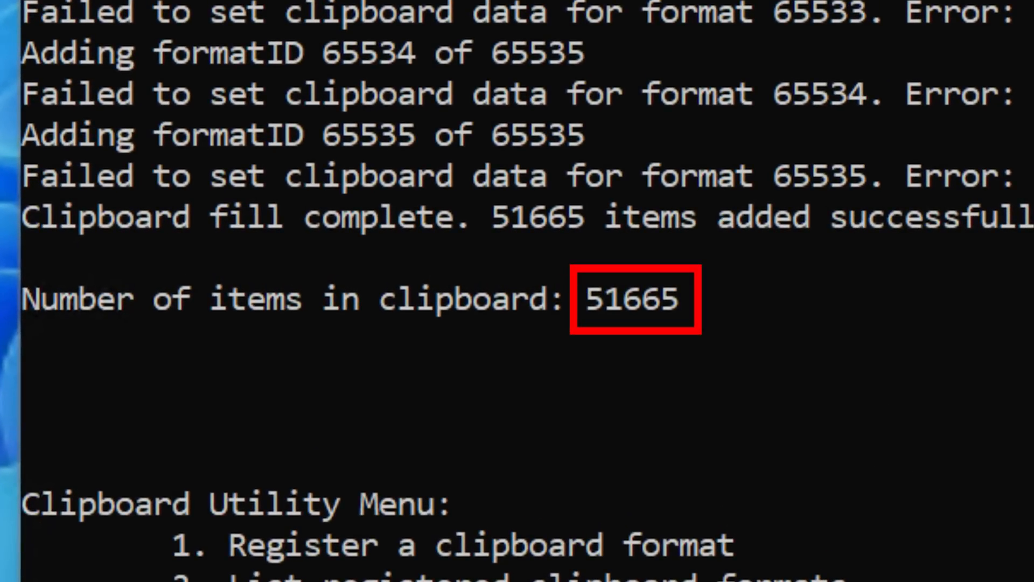
Step: Clear the clipboard, then start a new range fill with min (49152) as the start
{"action": "left_click_drag", "start_coordinate": [490, 243], "coordinate": [566, 267]}
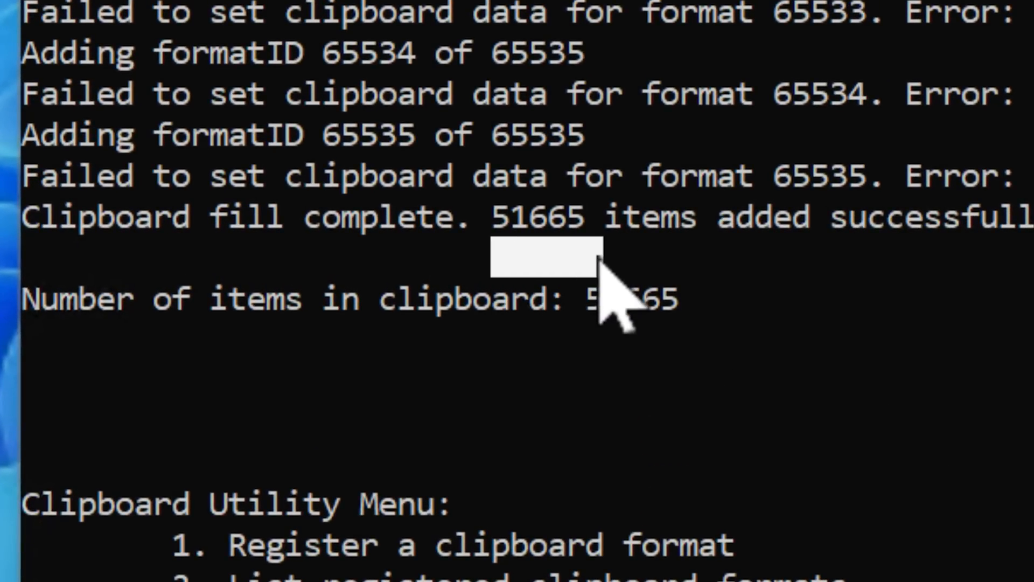
{"action": "left_click", "coordinate": [574, 247]}
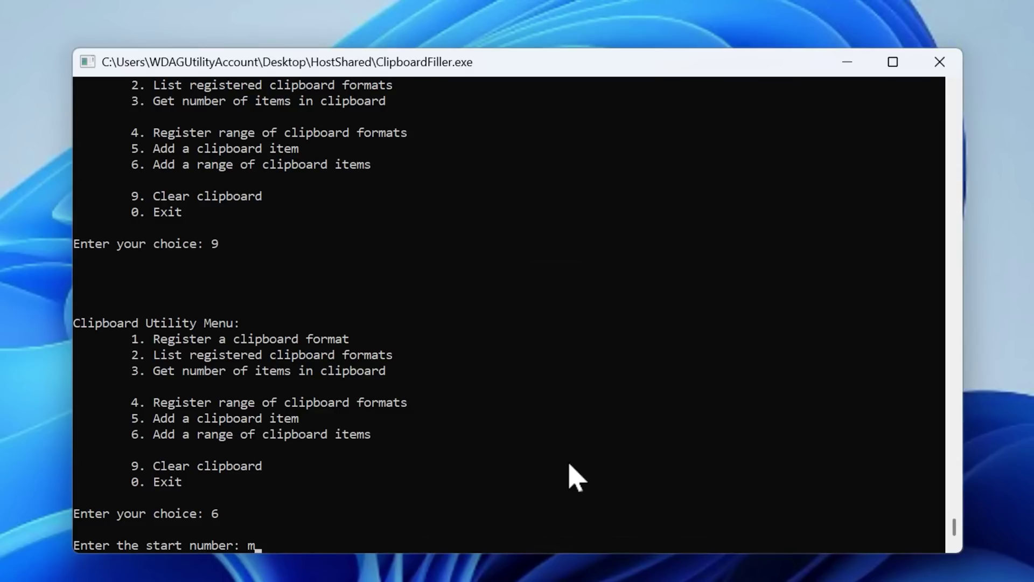
{"action": "type", "text": "in"}
{"action": "key", "text": "Return"}
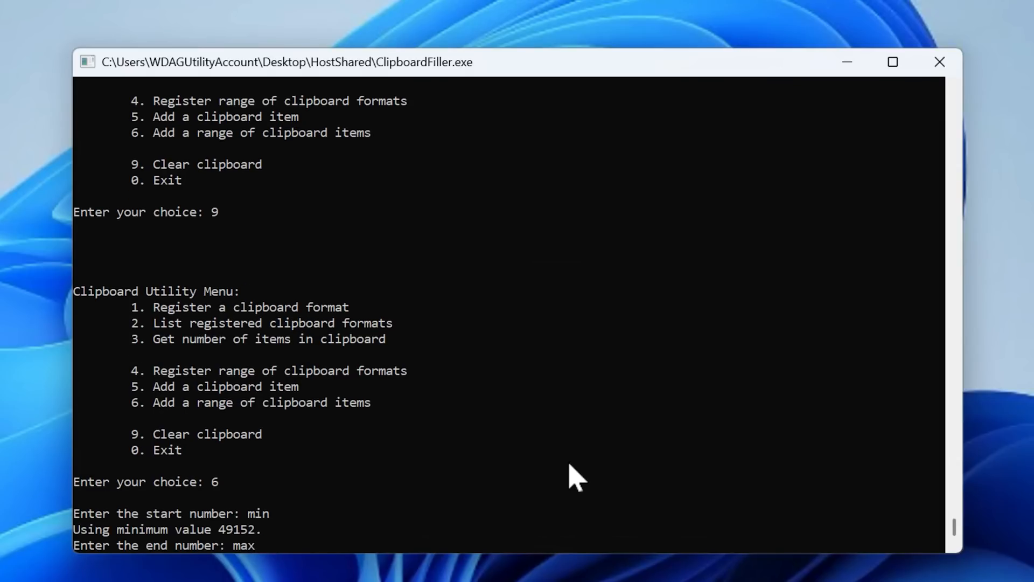
Step: Fill the clipboard for the custom range 49152 to max, adding 35,292 items
{"action": "key", "text": "Return"}
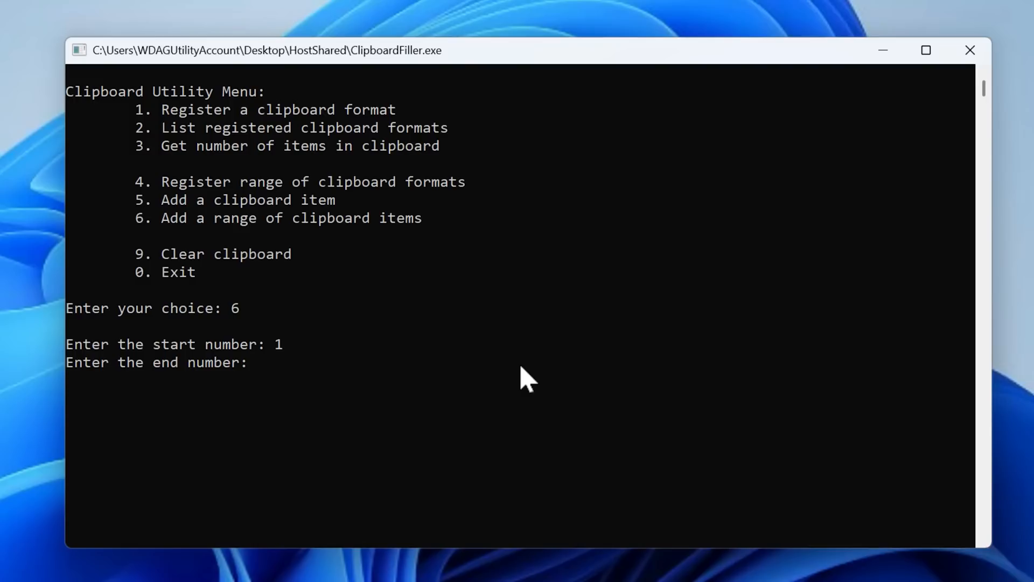
{"action": "type", "text": "in"}
Step: Fill the clipboard for formats 1 up to the min custom value
{"action": "key", "text": "Return"}
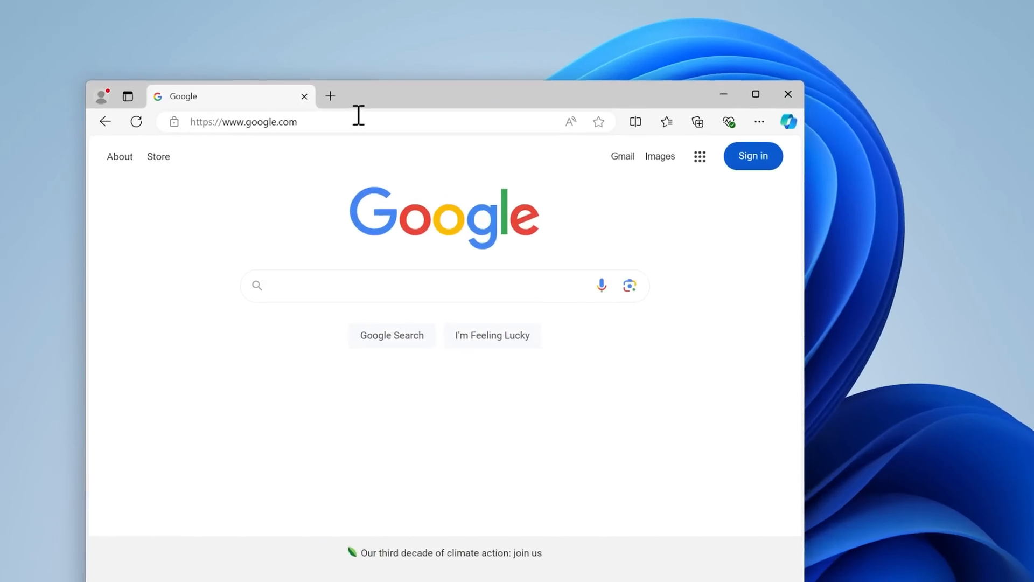
Step: Paste the garbled clipboard text into Edge's address bar and search for it on Bing
{"action": "left_click", "coordinate": [320, 118]}
{"action": "right_click", "coordinate": [605, 166]}
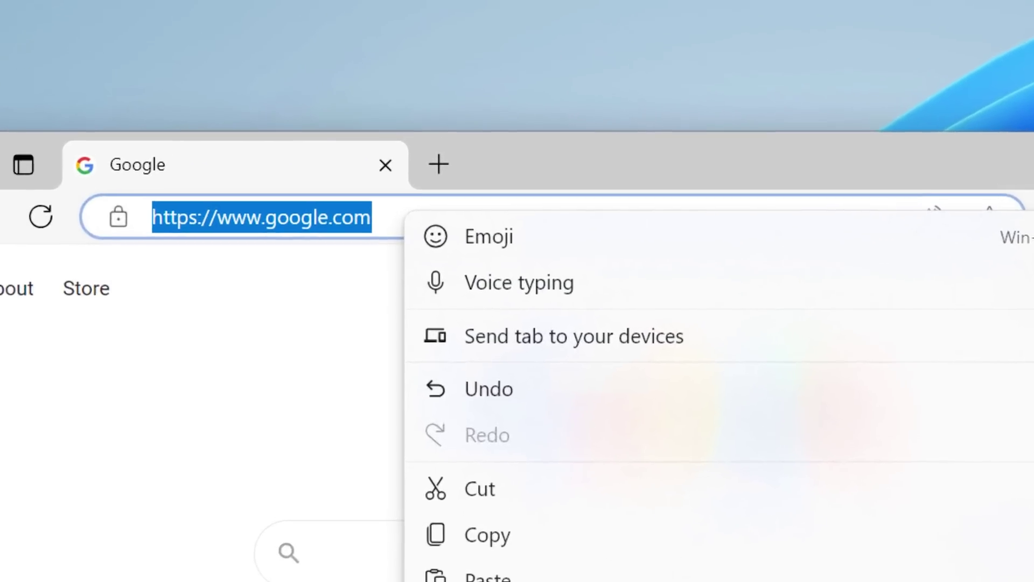
{"action": "left_click", "coordinate": [525, 581]}
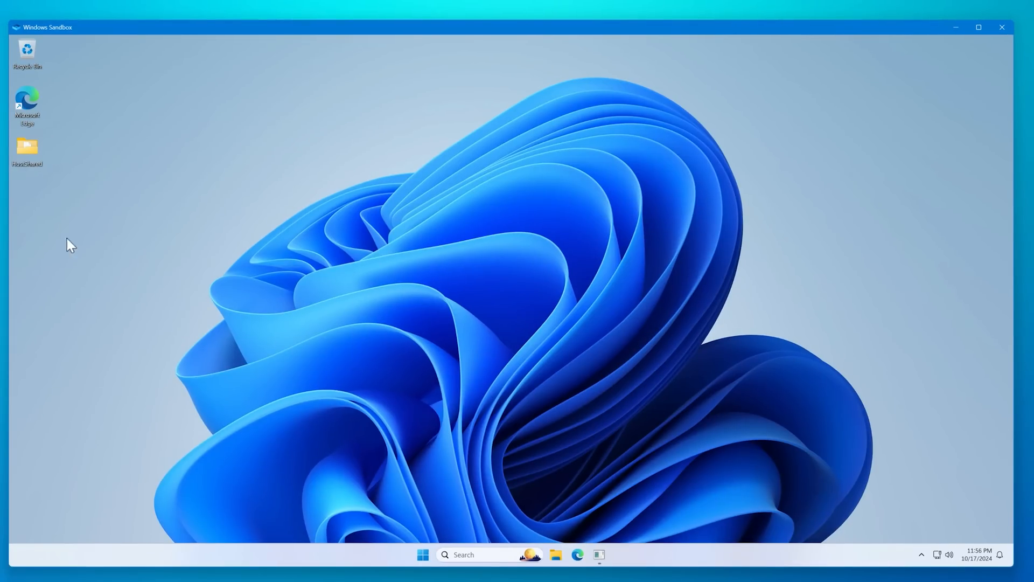
{"action": "left_click", "coordinate": [422, 555]}
{"action": "left_click", "coordinate": [443, 61]}
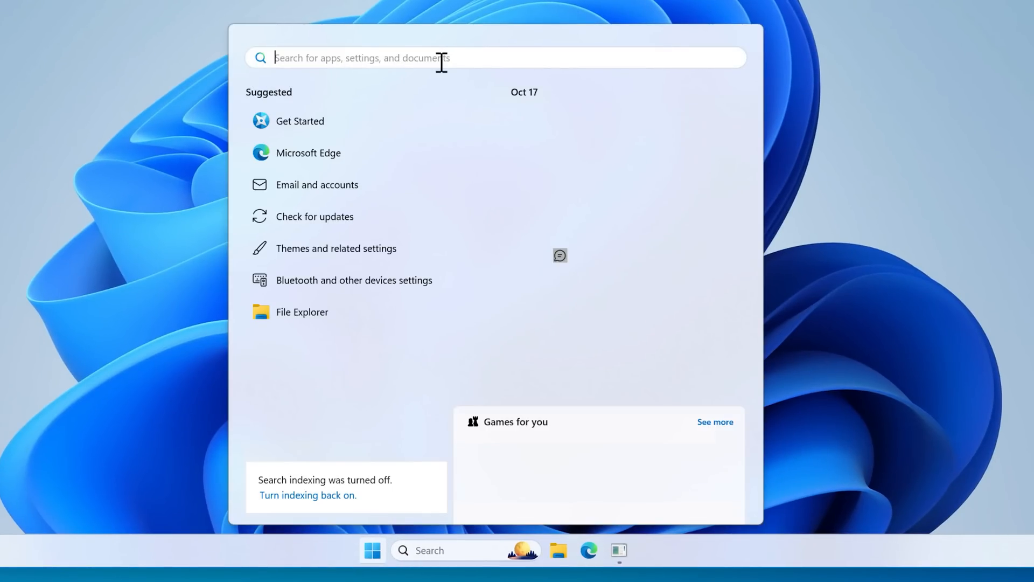
{"action": "right_click", "coordinate": [387, 60]}
{"action": "left_click", "coordinate": [398, 78]}
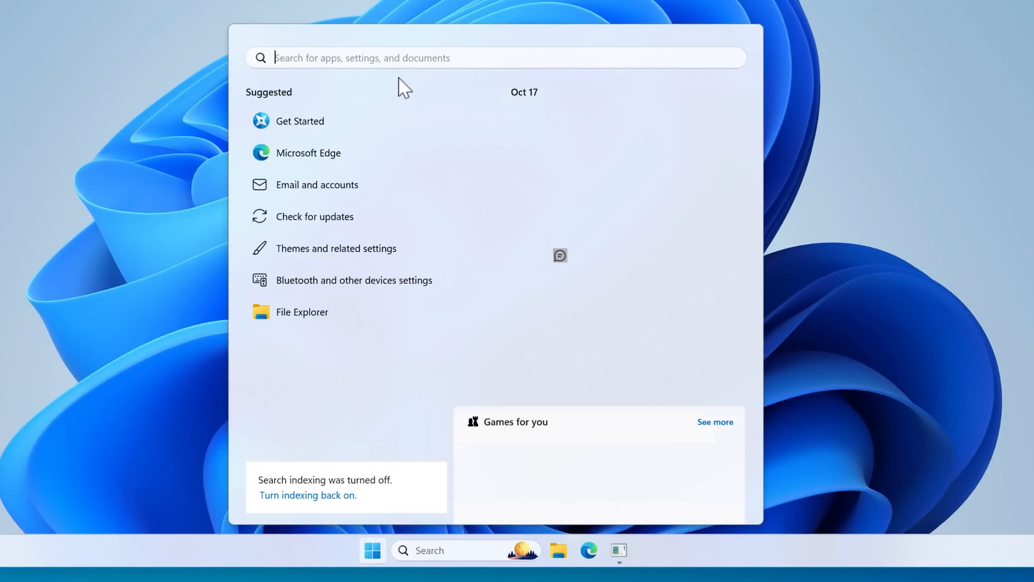
{"action": "key", "text": "ctrl+v"}
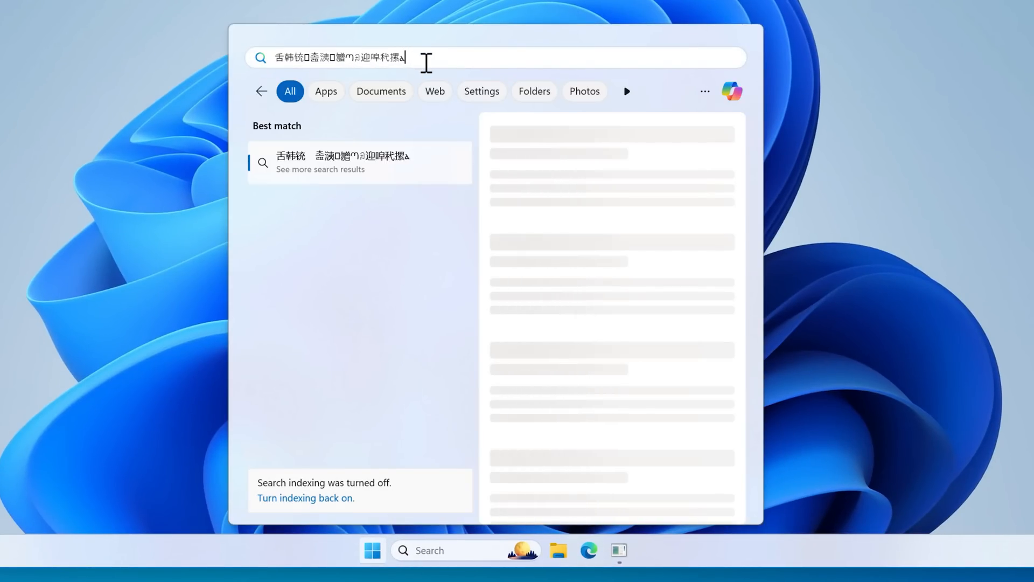
{"action": "mouse_move", "coordinate": [439, 63]}
{"action": "left_mouse_down"}
{"action": "mouse_move", "coordinate": [277, 62]}
{"action": "mouse_move", "coordinate": [442, 62]}
{"action": "left_mouse_up"}
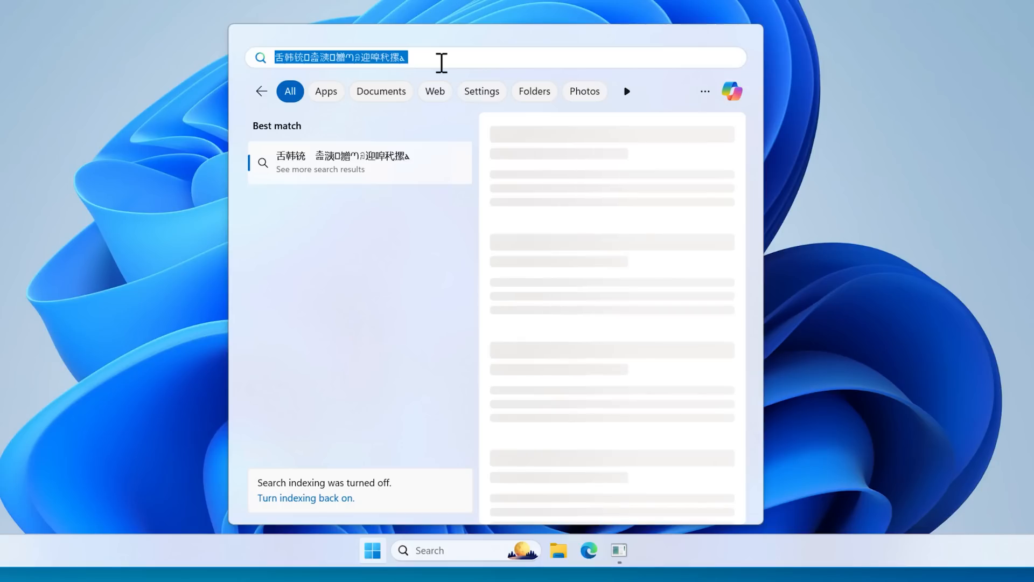
{"action": "key", "text": "BackSpace"}
{"action": "left_click", "coordinate": [133, 130]}
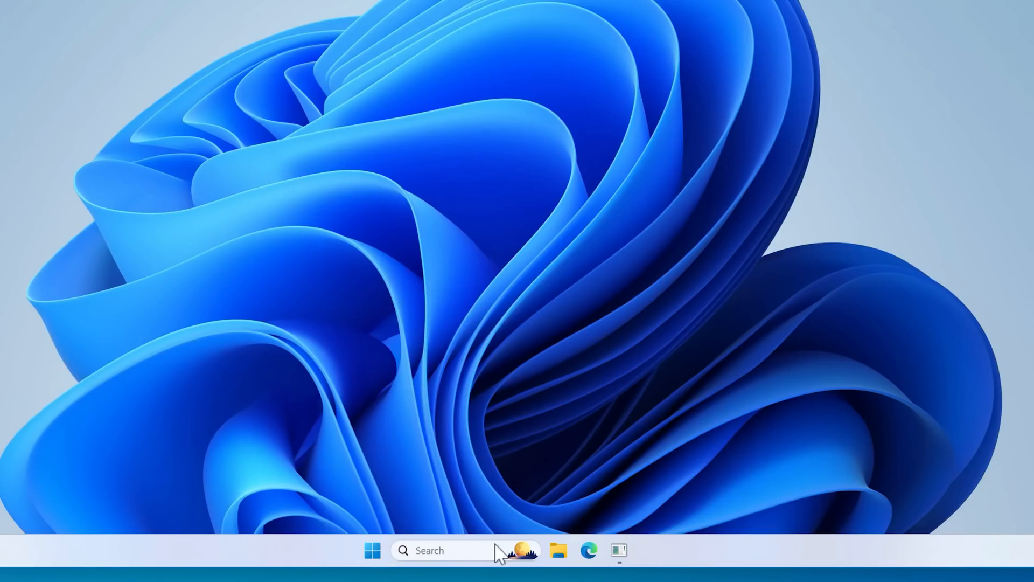
Step: Restore the ClipboardFiller console, clear the clipboard with option 9, and check the desktop menu
{"action": "left_click", "coordinate": [619, 552]}
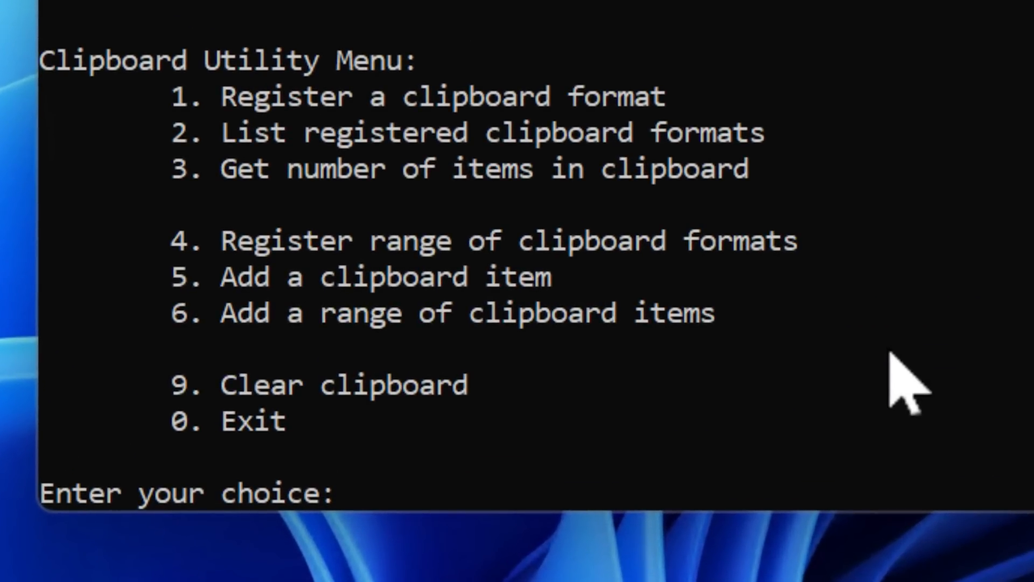
{"action": "type", "text": "9"}
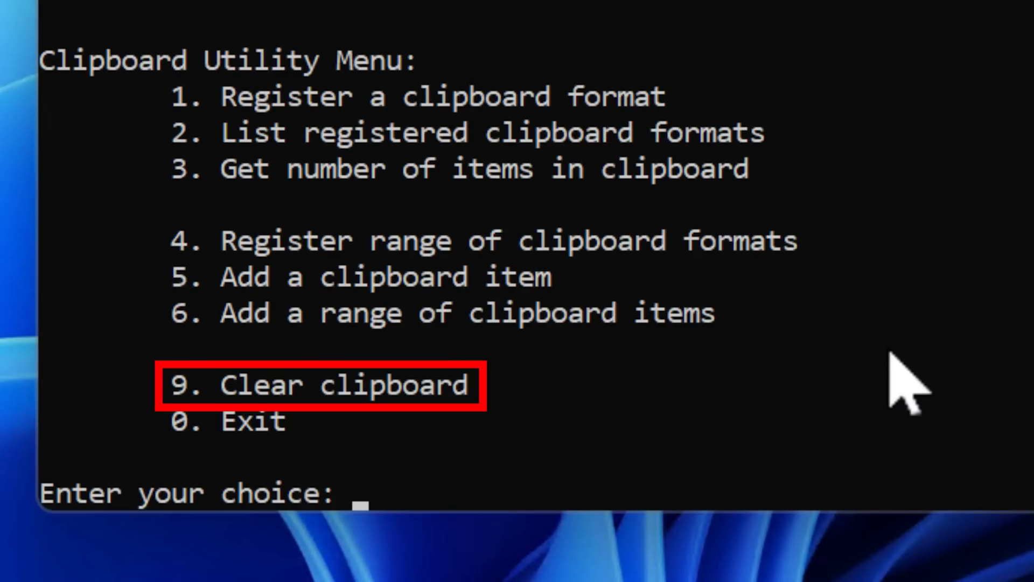
{"action": "key", "text": "Return"}
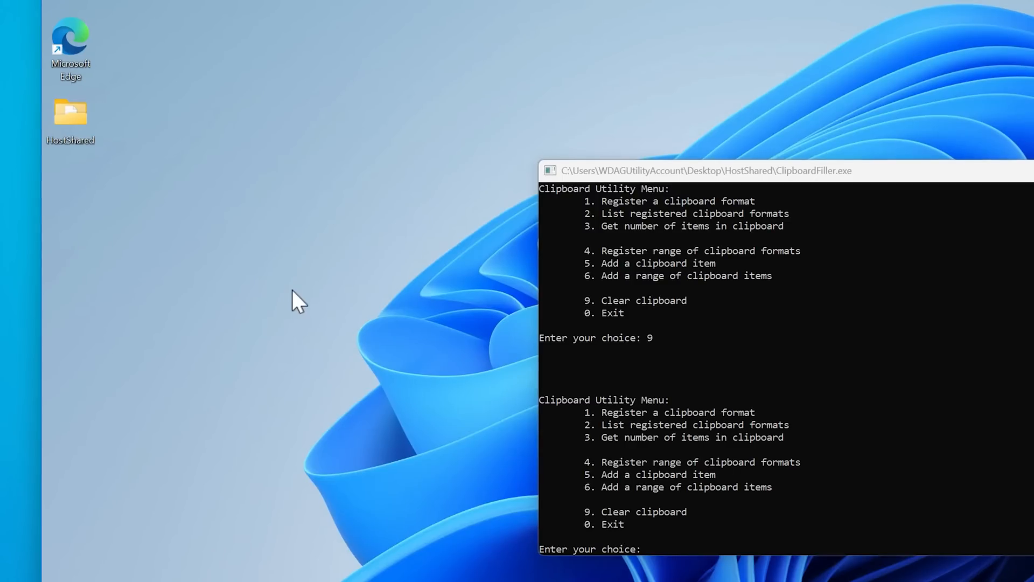
{"action": "right_click", "coordinate": [292, 291]}
{"action": "left_click", "coordinate": [239, 361]}
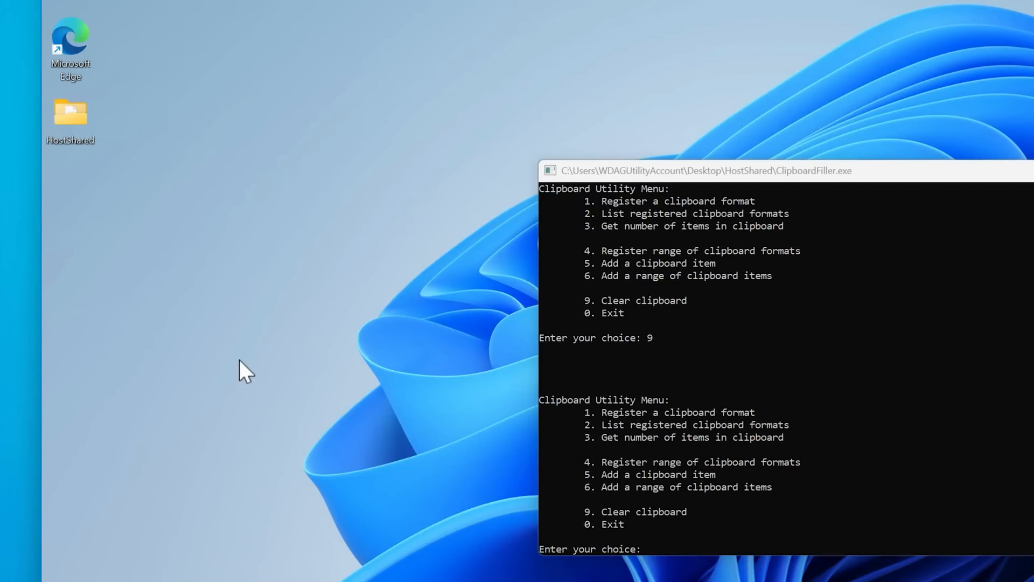